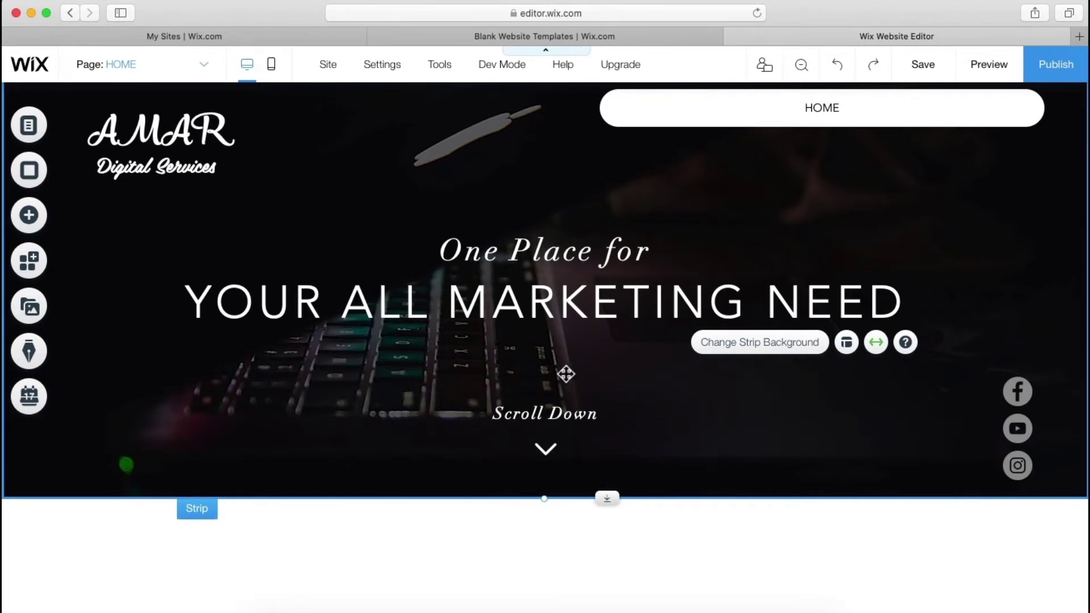
Add the SALE text-and-icon button from the Button catalogue onto the dark hero strip
click(31, 227)
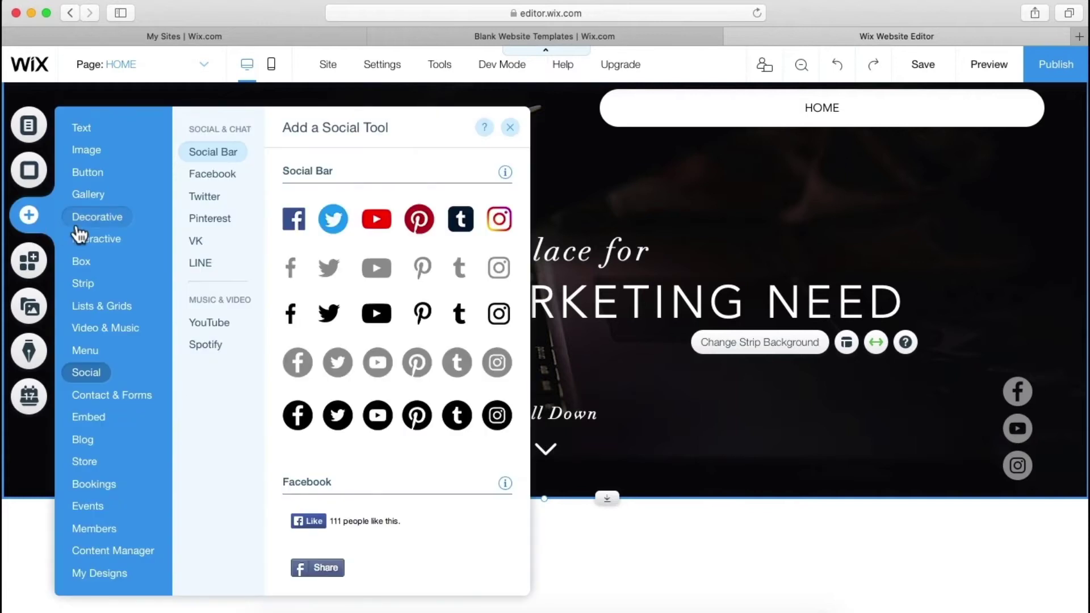
click(88, 159)
click(97, 172)
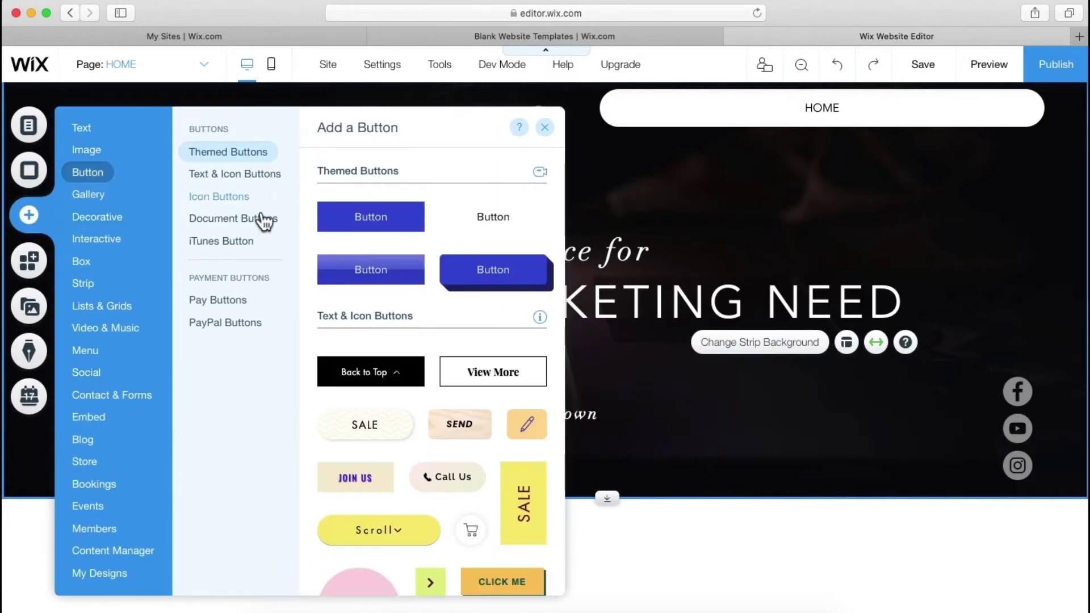
scroll(438, 346, down, 1)
scroll(438, 346, down, 8)
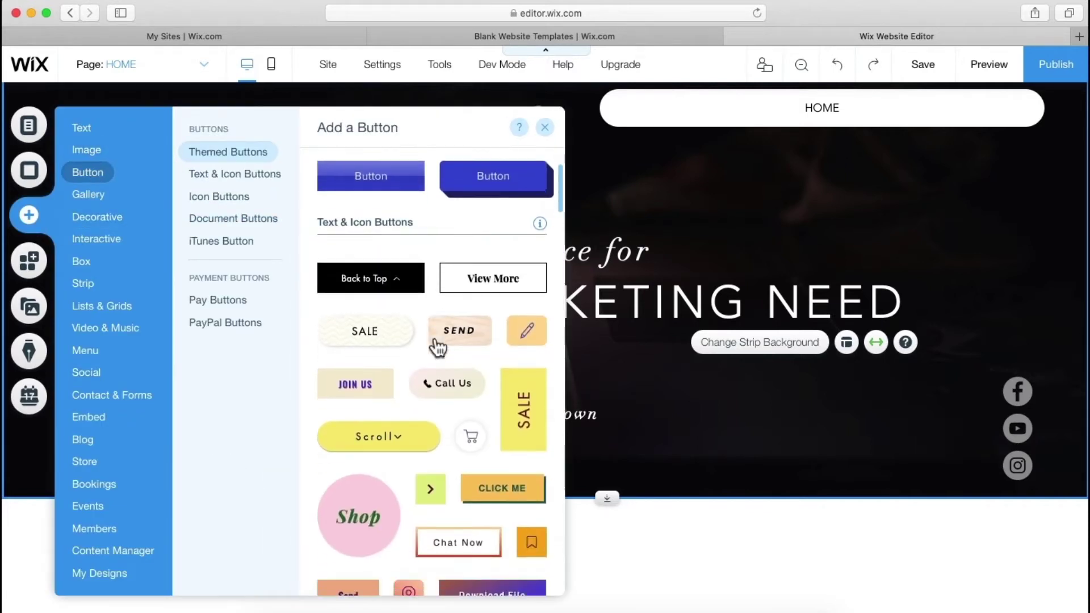
scroll(438, 347, up, 8)
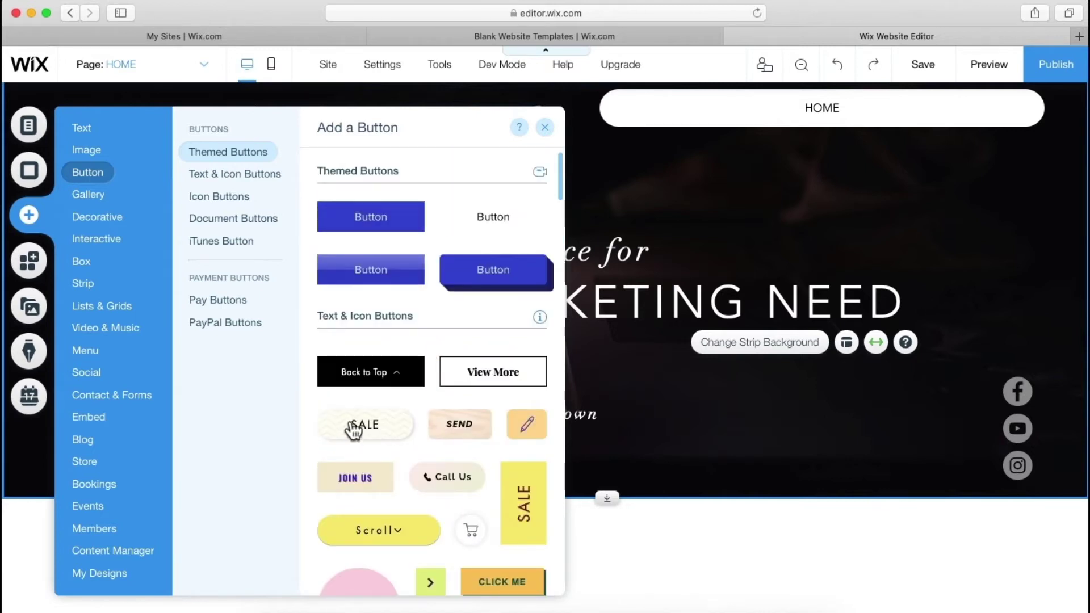
drag(386, 378, 545, 374)
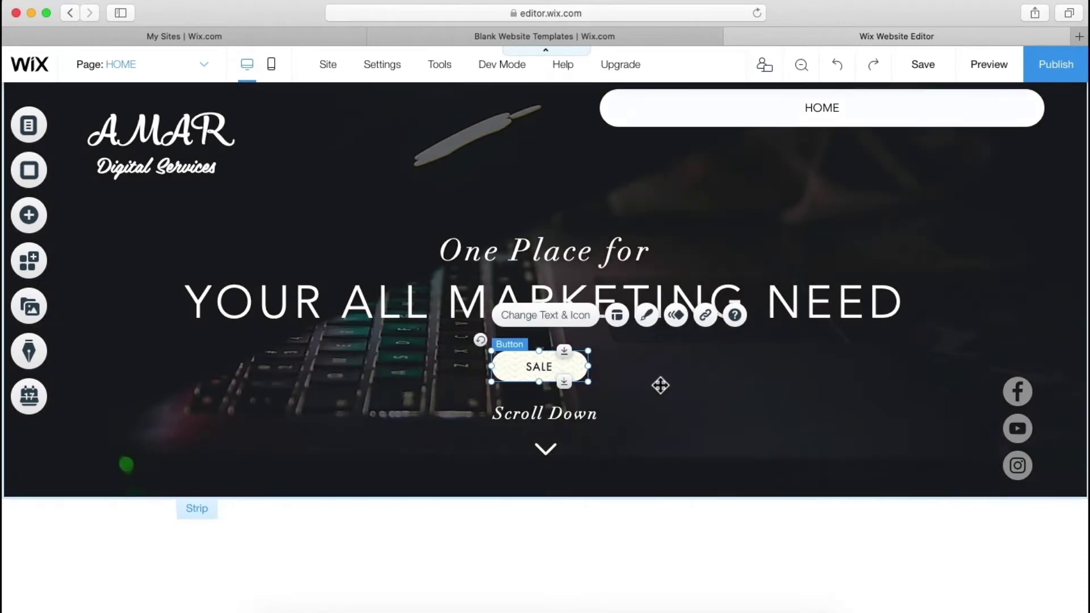
Select the newly placed SALE button below the marketing headline
click(660, 386)
click(540, 368)
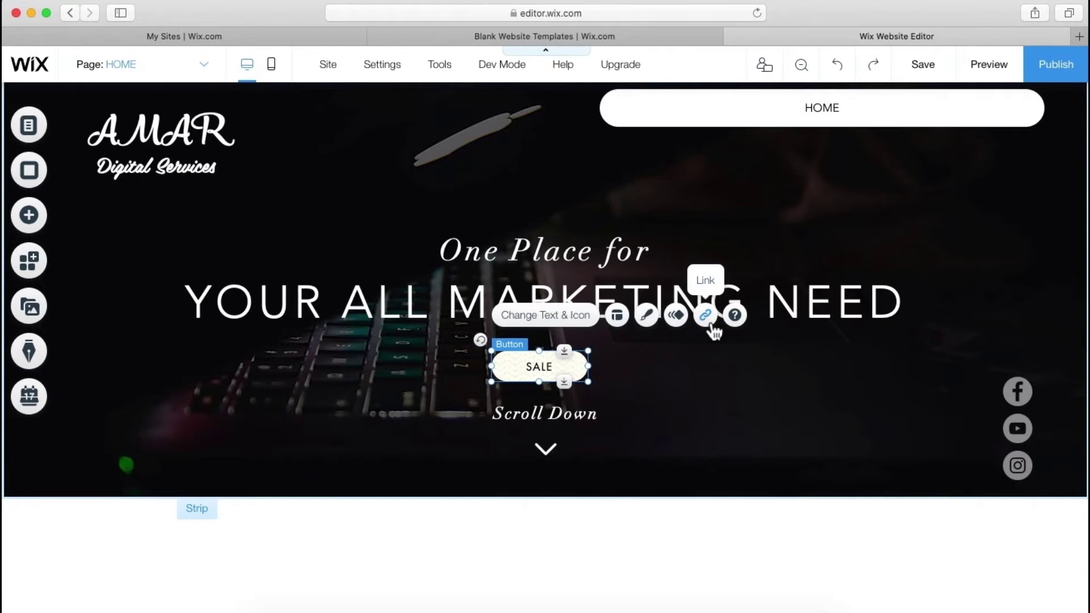
Give the SALE button a Phone Number link using the business's phone number
click(706, 316)
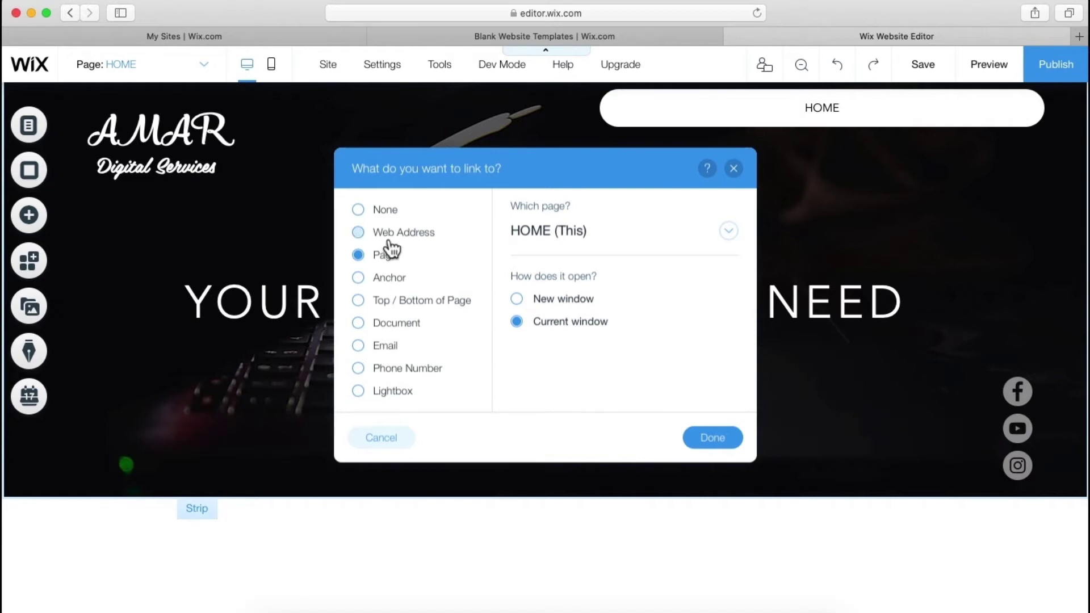
click(366, 372)
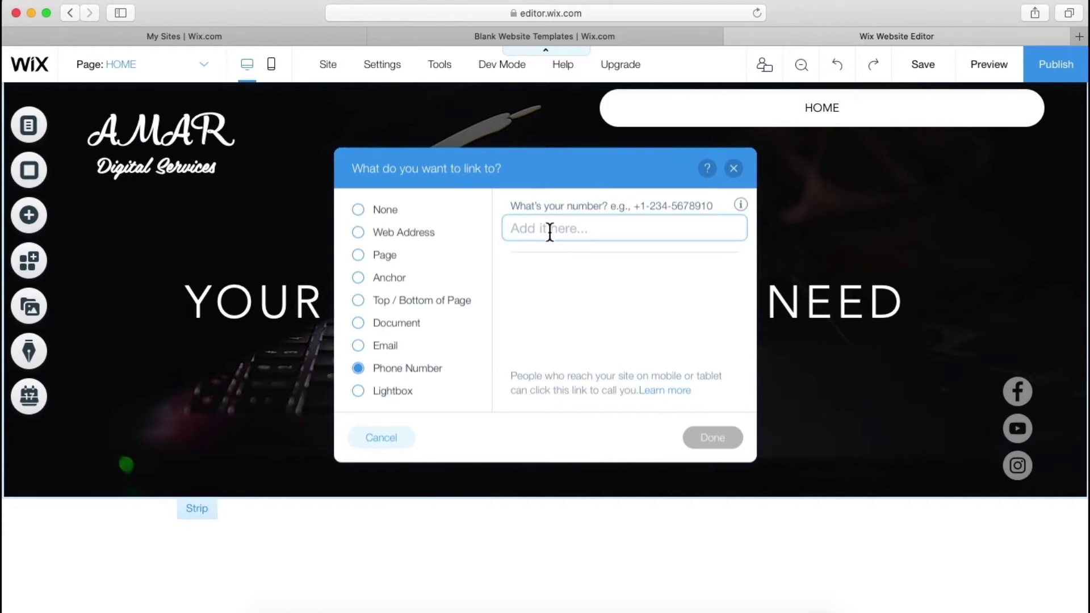
text(+0-123456789)
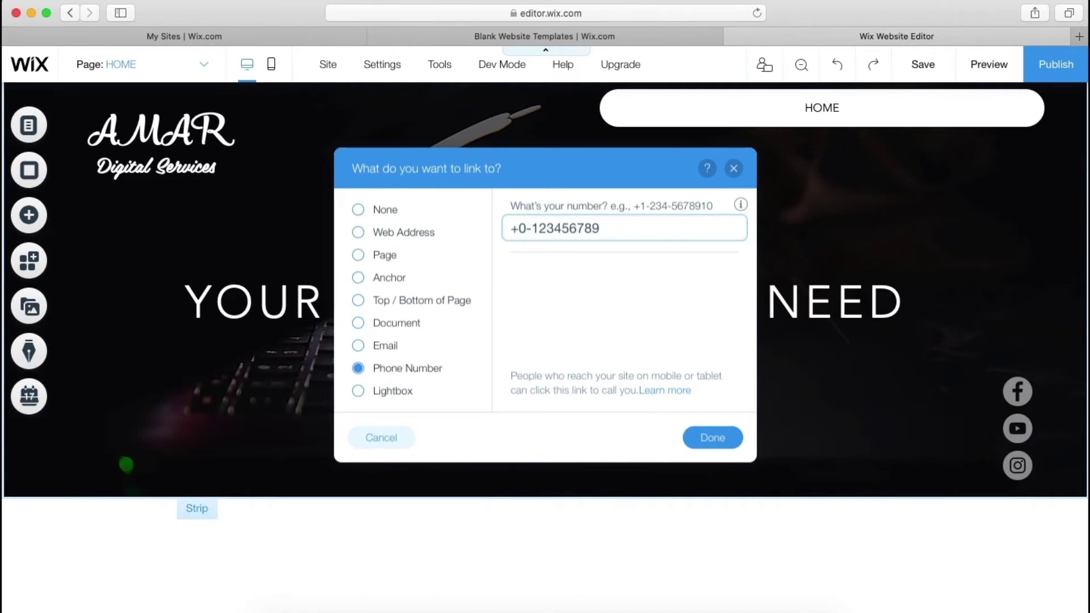
click(712, 437)
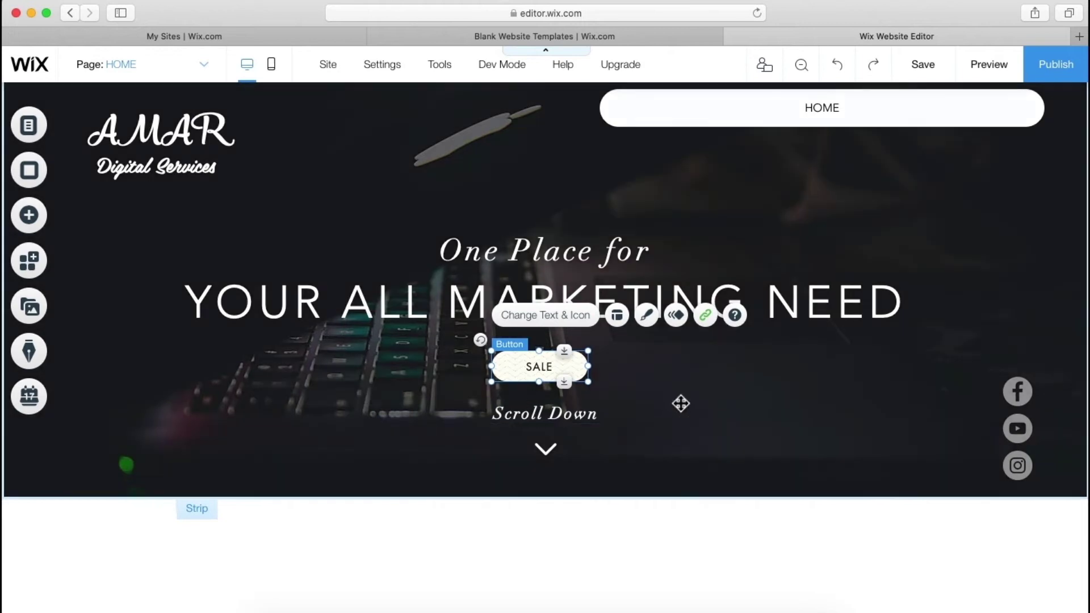
Change the hero button's label from SALE to 'Call Us Now'
click(679, 404)
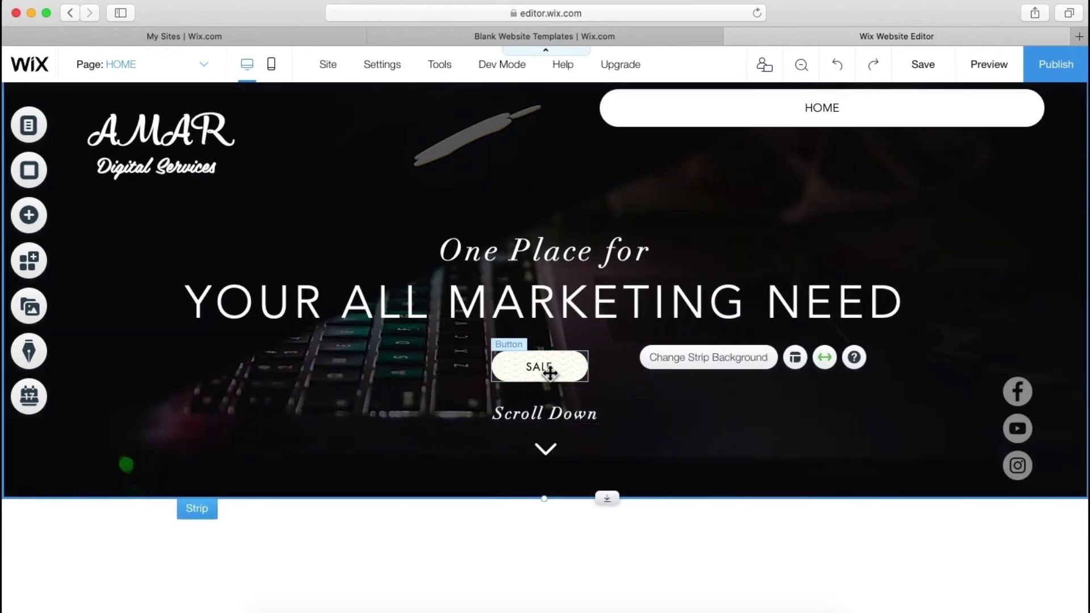
click(550, 373)
click(545, 315)
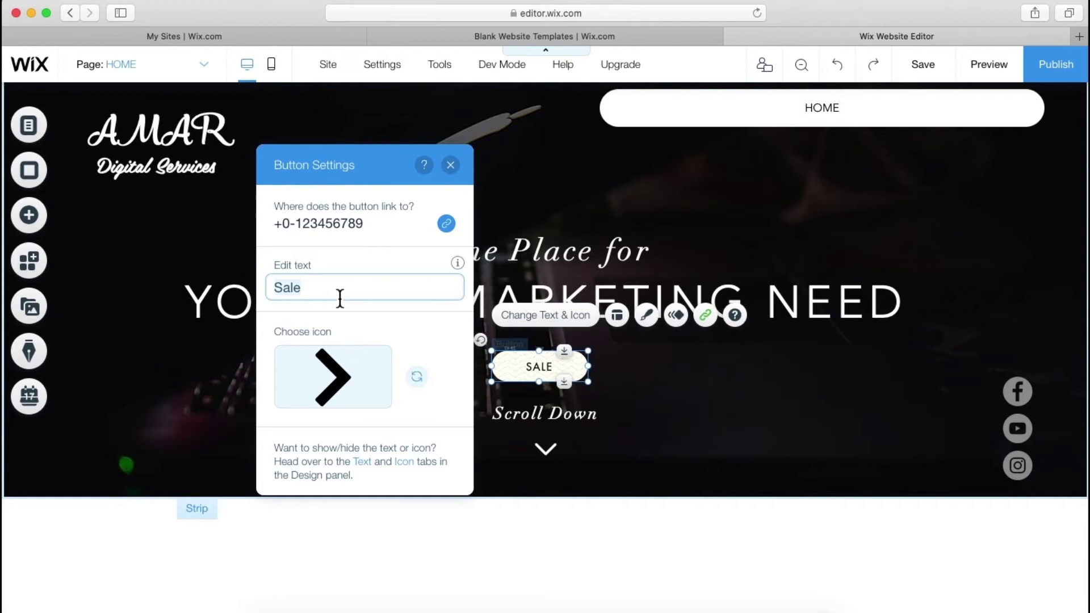
text(Call Us)
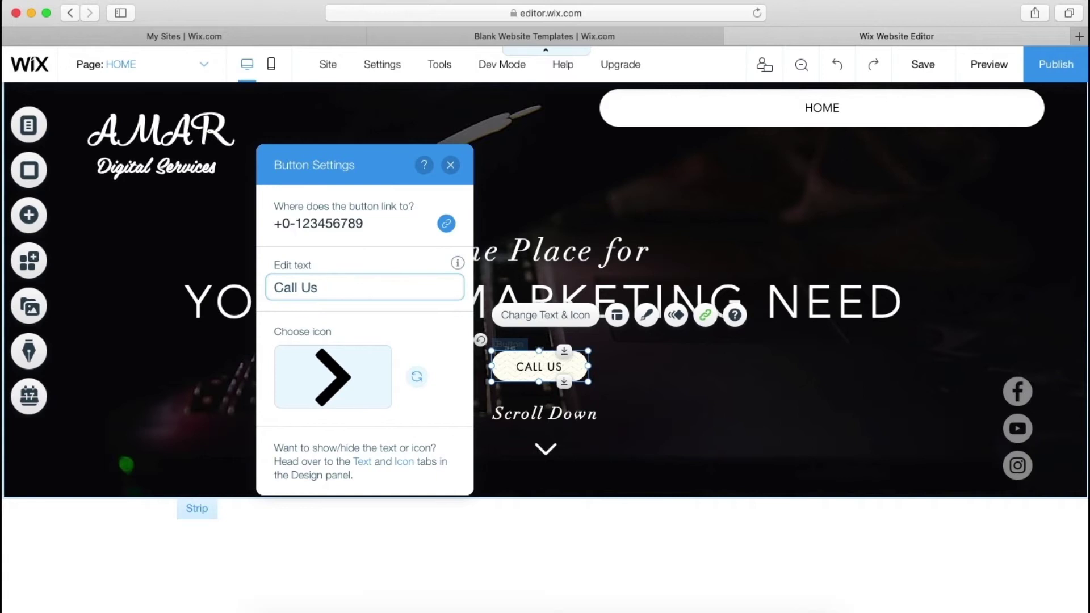
text( Now)
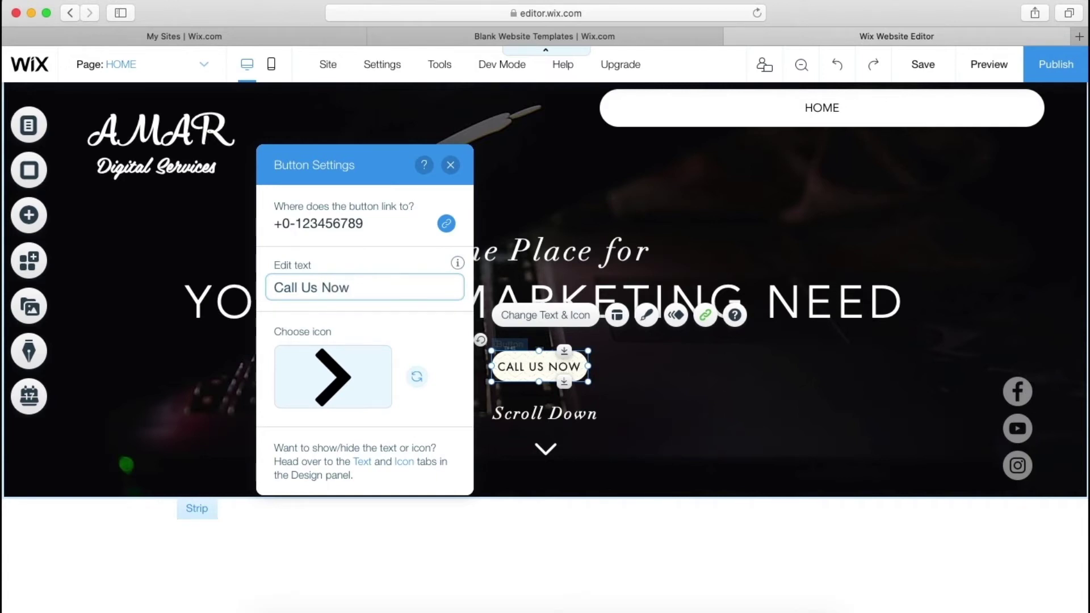
click(450, 165)
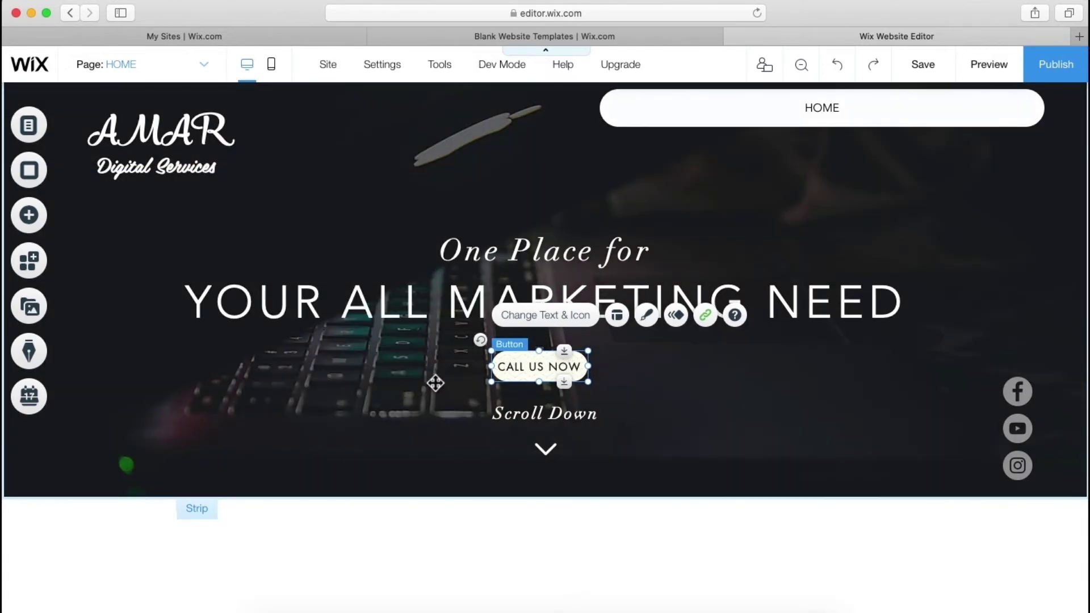
click(435, 389)
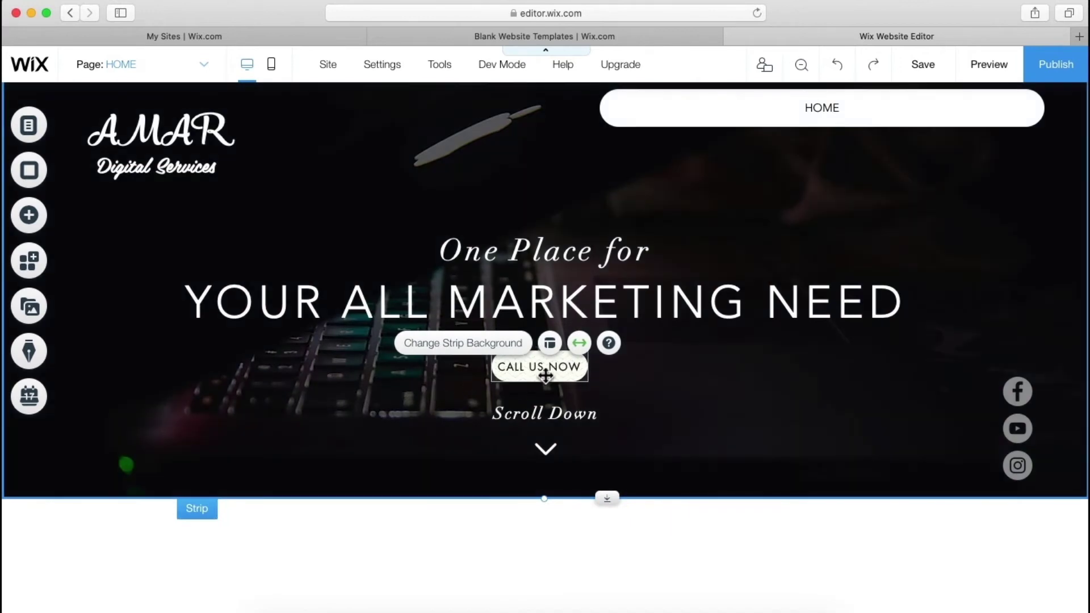
Open detailed design customization for the CALL US NOW button after previewing another preset
click(549, 371)
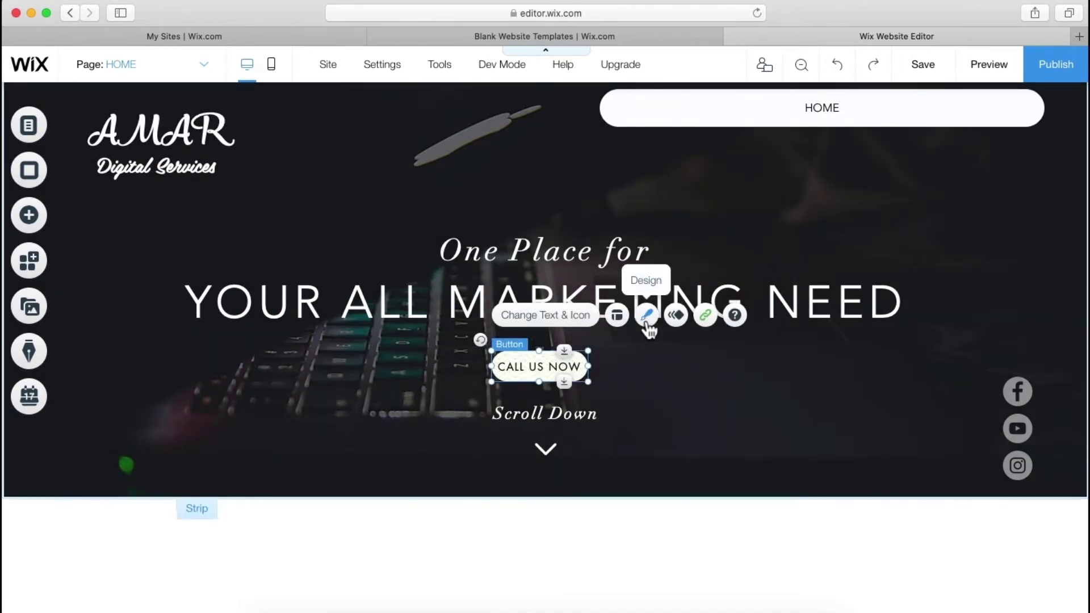
click(647, 316)
click(344, 410)
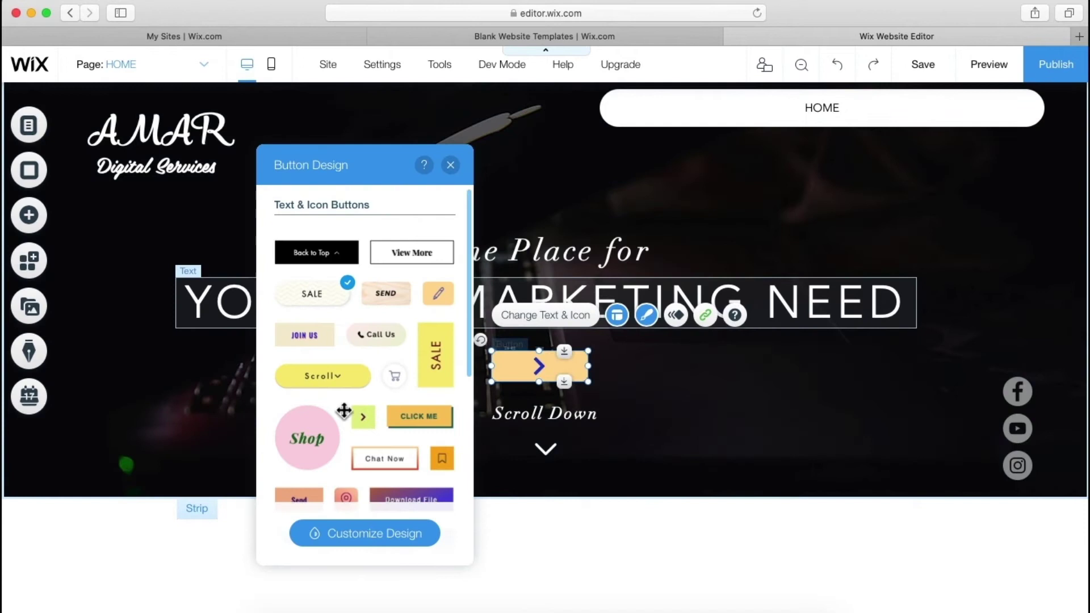
click(358, 540)
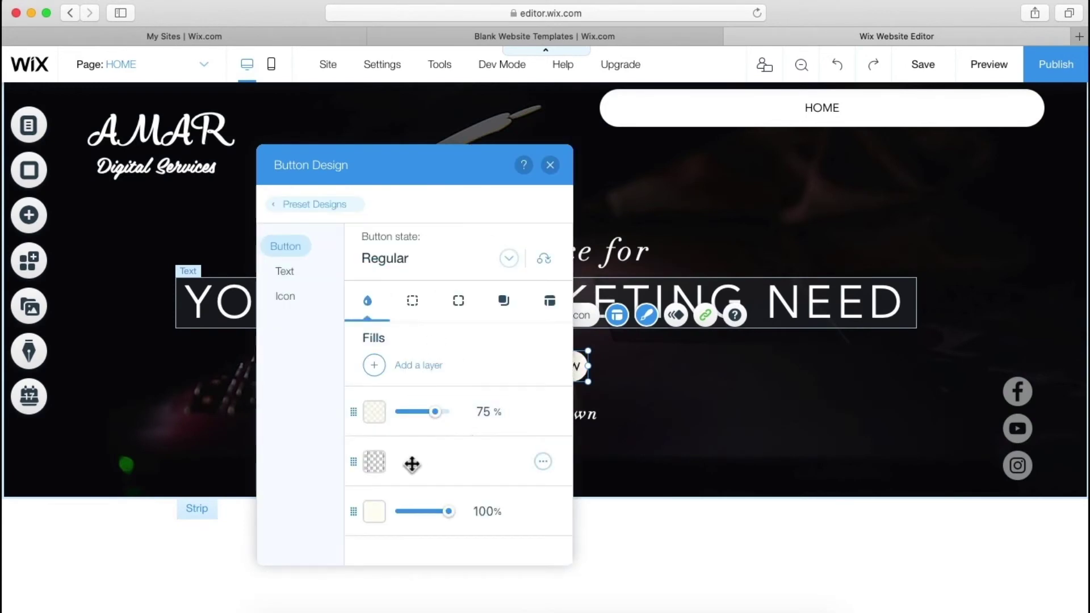
Set the top fill layer to 35% opacity and the bottom fill layer to 0%
click(307, 275)
click(304, 308)
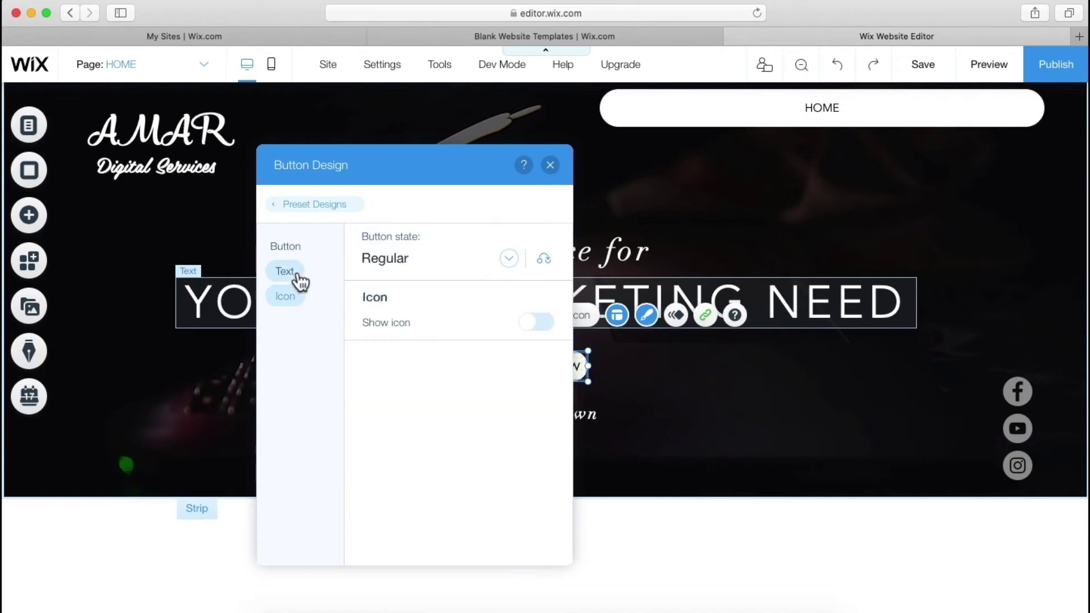
click(300, 280)
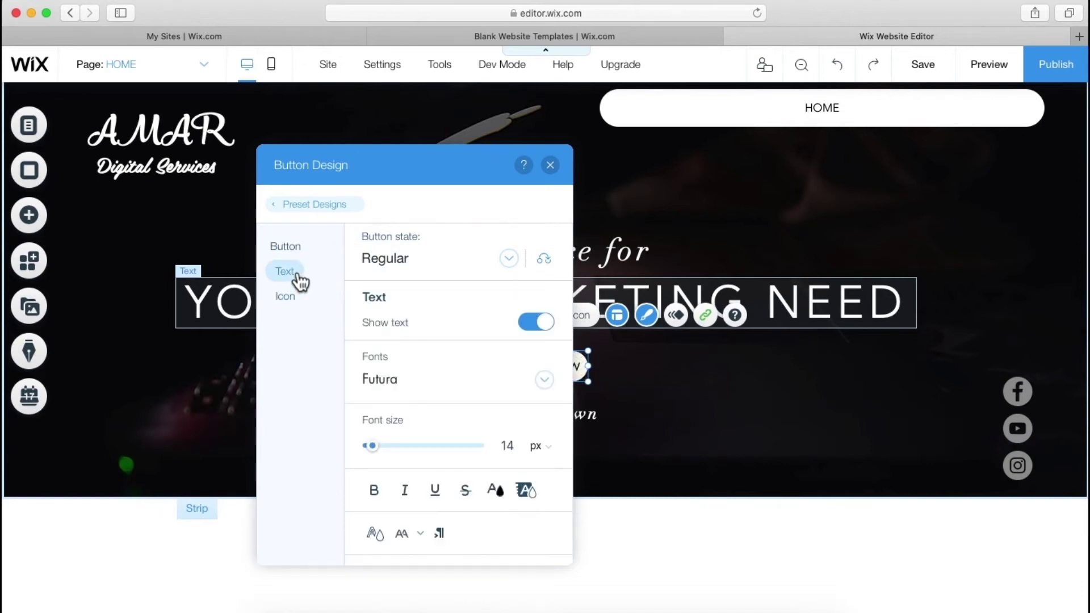
click(287, 247)
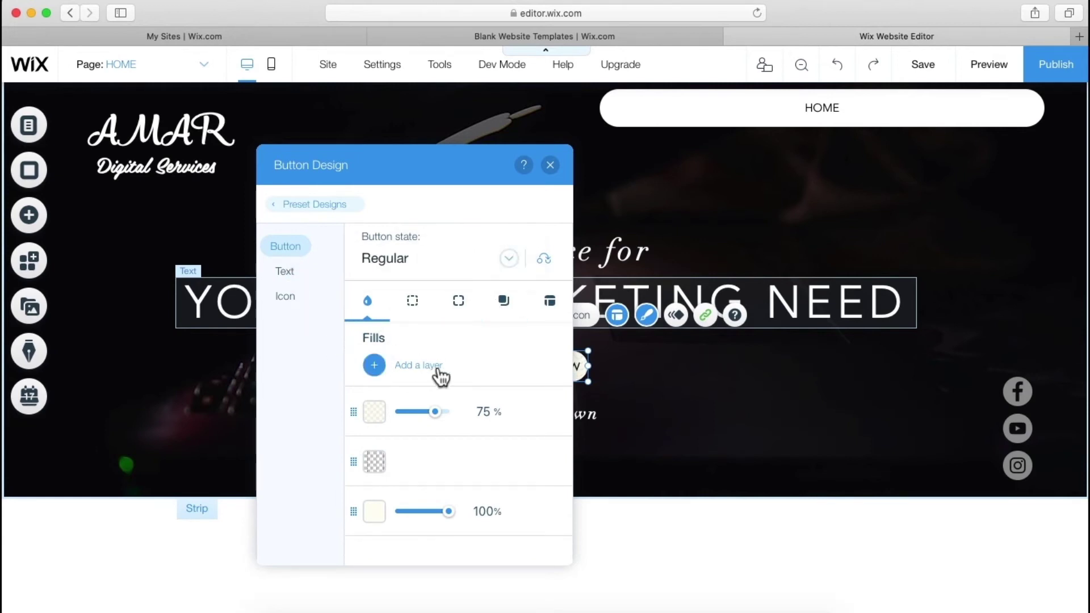
click(431, 310)
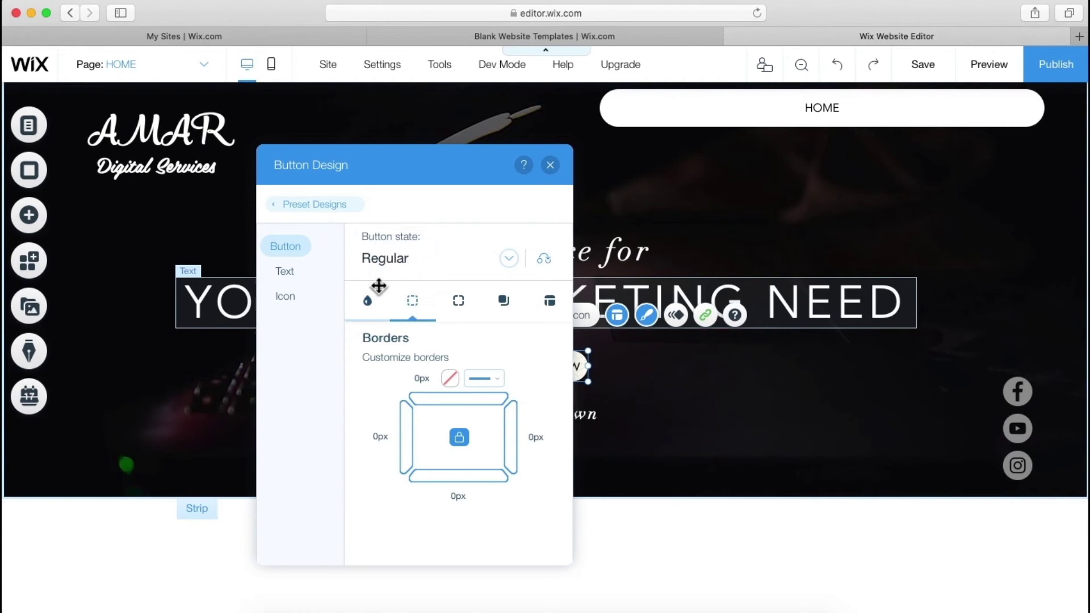
click(378, 316)
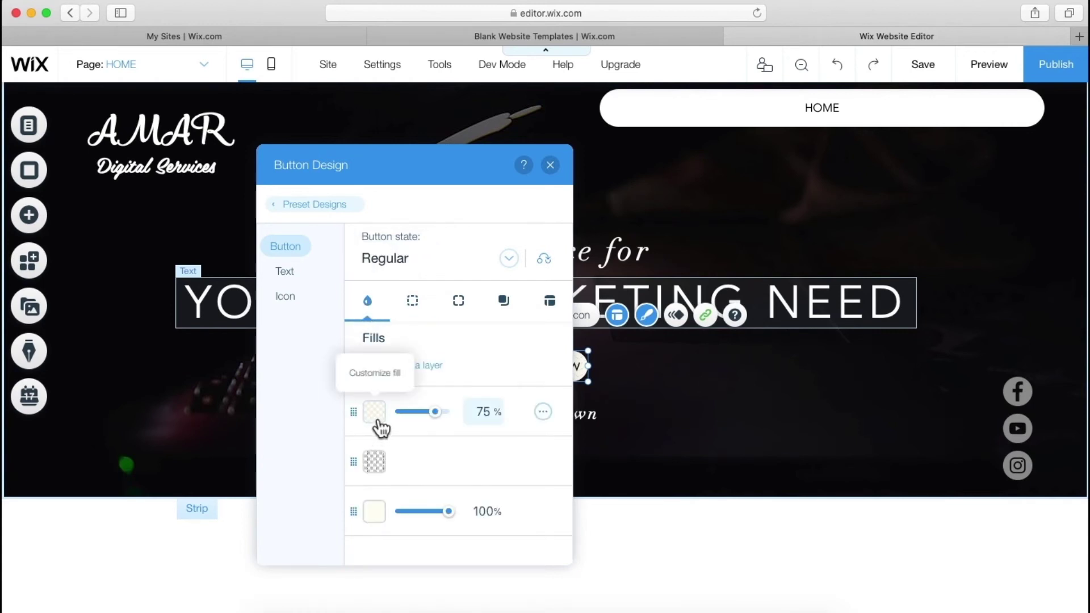
mouse_move(435, 412)
mouse_down()
mouse_move(460, 423)
mouse_move(453, 413)
mouse_up()
click(413, 426)
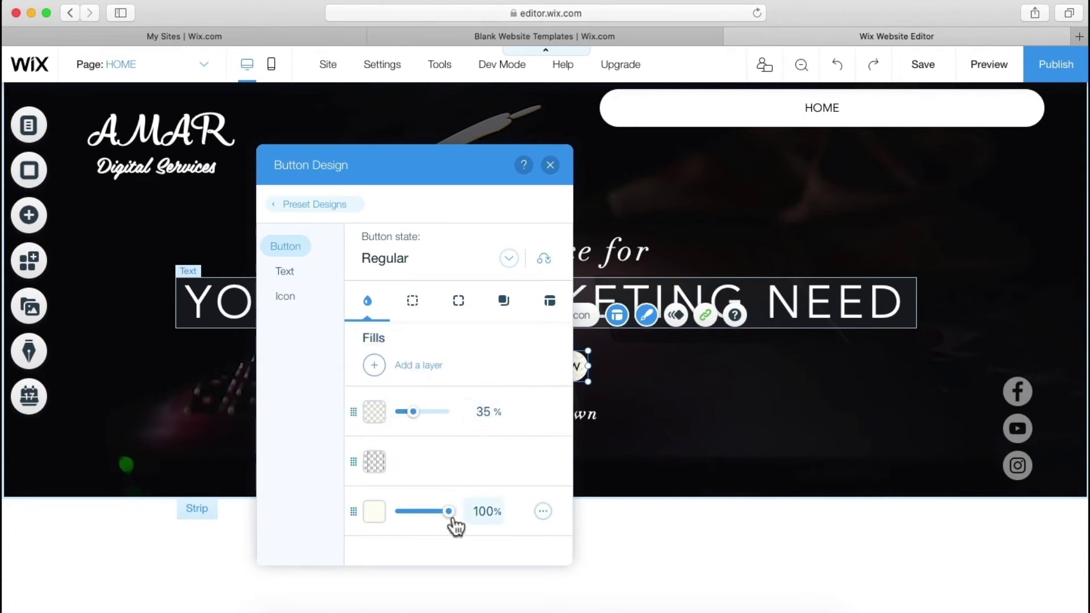
drag(449, 512, 380, 520)
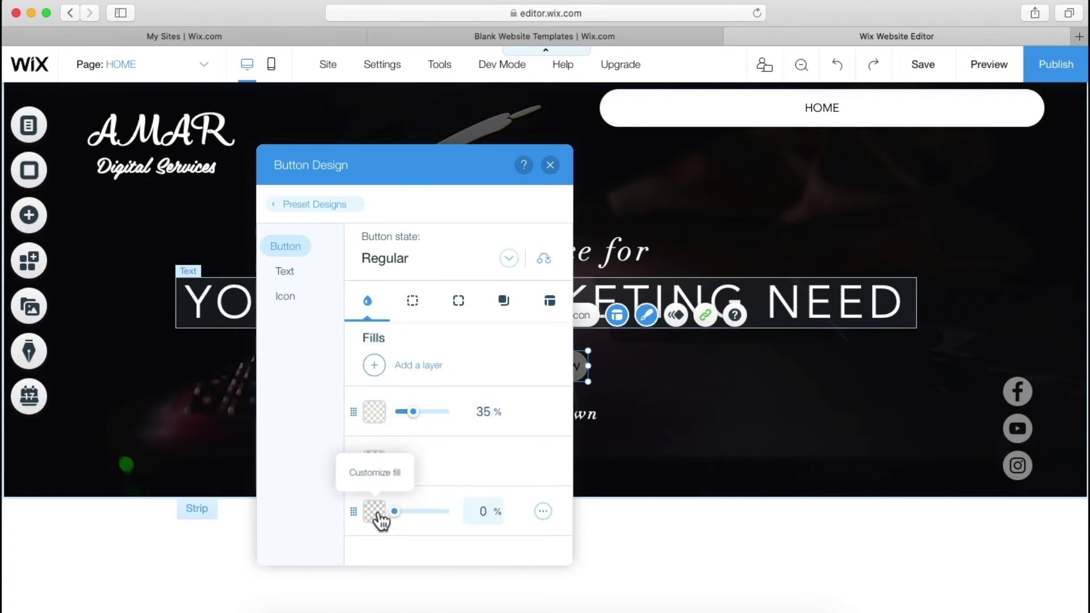
Review border, corner, shadow and layout settings, then lower the first fill to 3% opacity
click(422, 319)
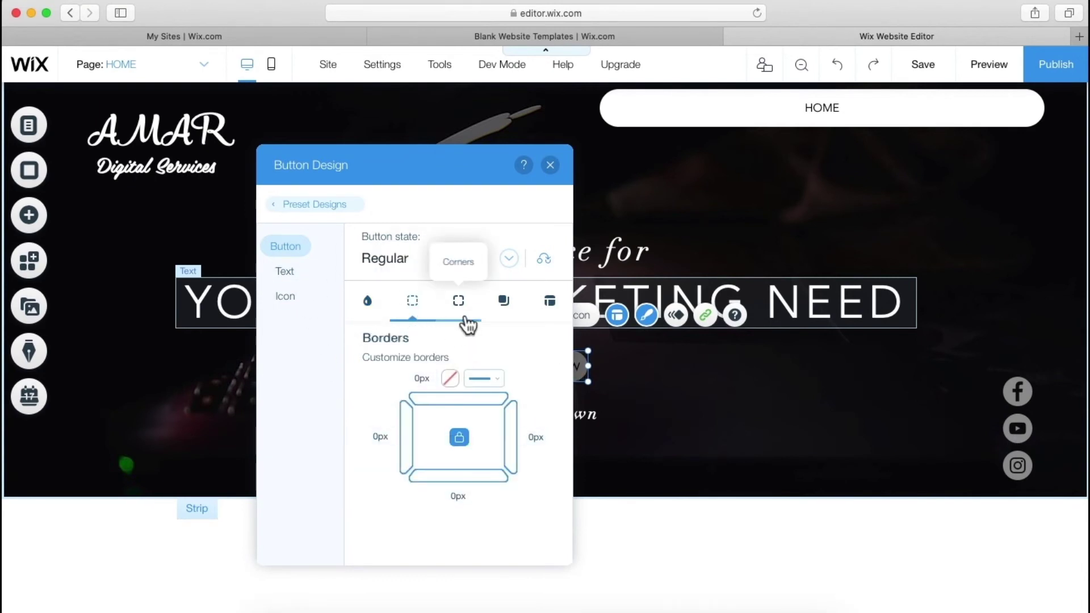
click(465, 318)
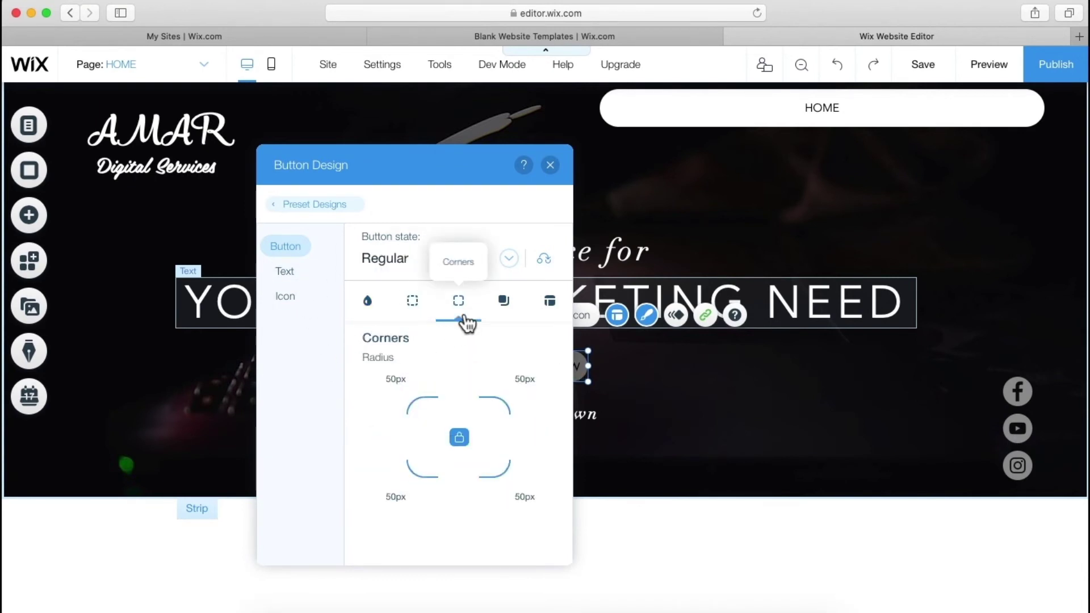
click(507, 322)
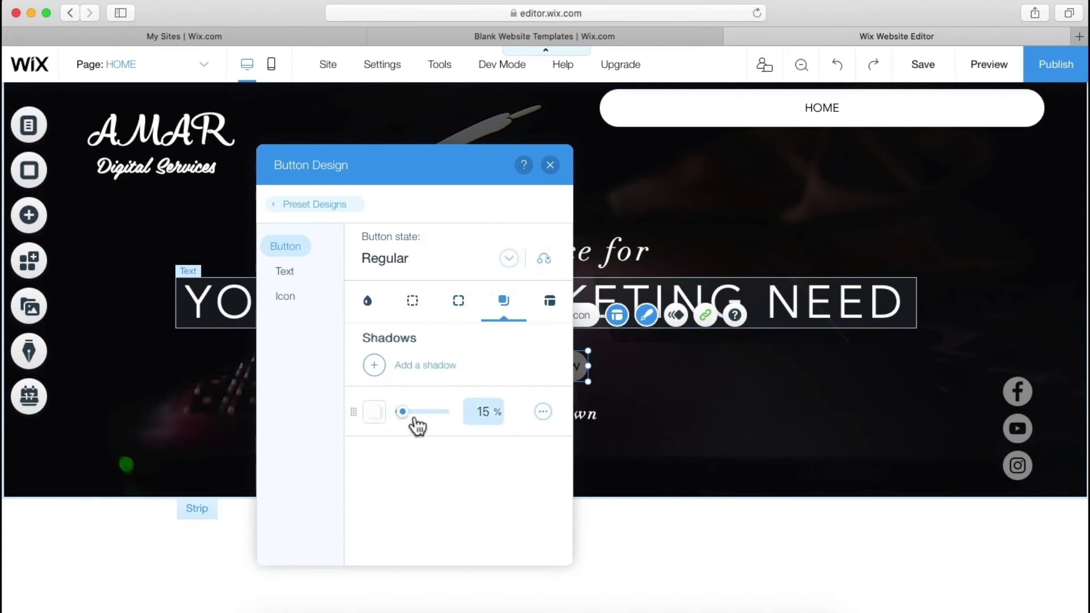
click(561, 307)
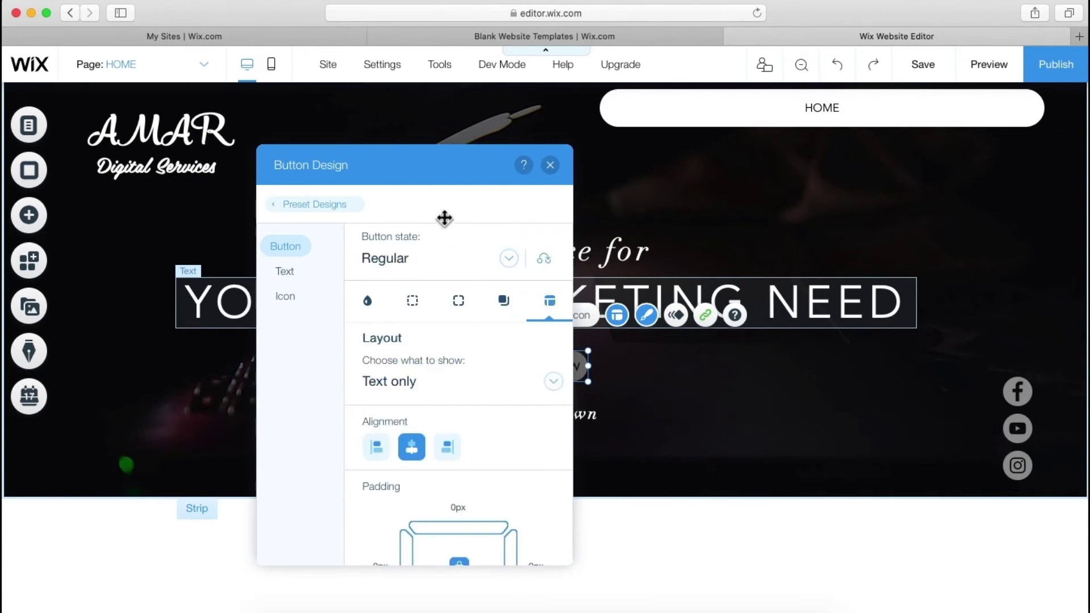
drag(421, 165, 251, 134)
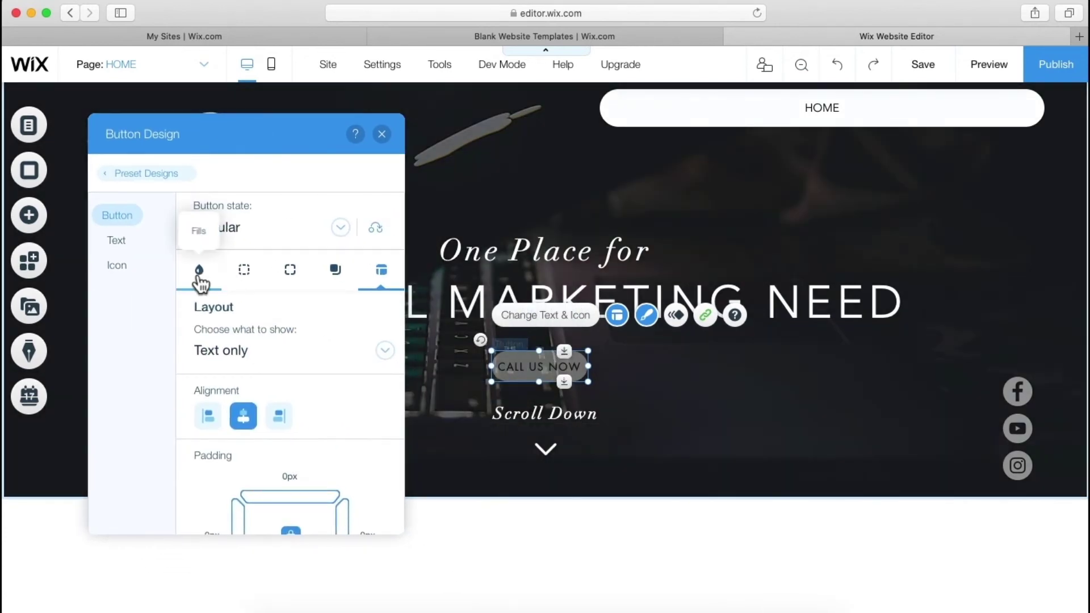
click(198, 274)
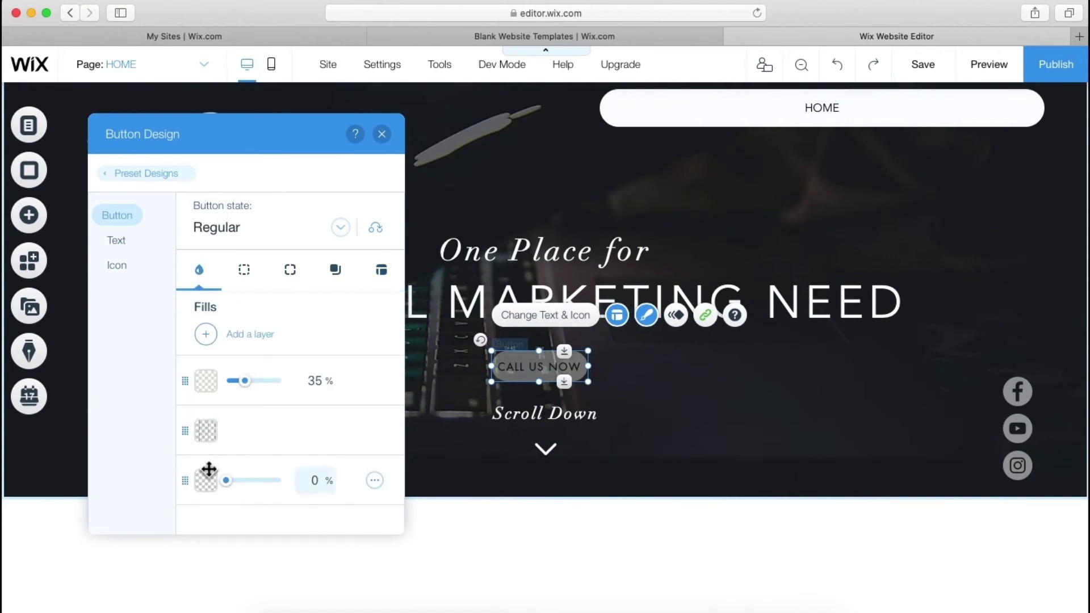
mouse_move(251, 389)
mouse_down()
mouse_move(219, 389)
mouse_move(239, 388)
mouse_up()
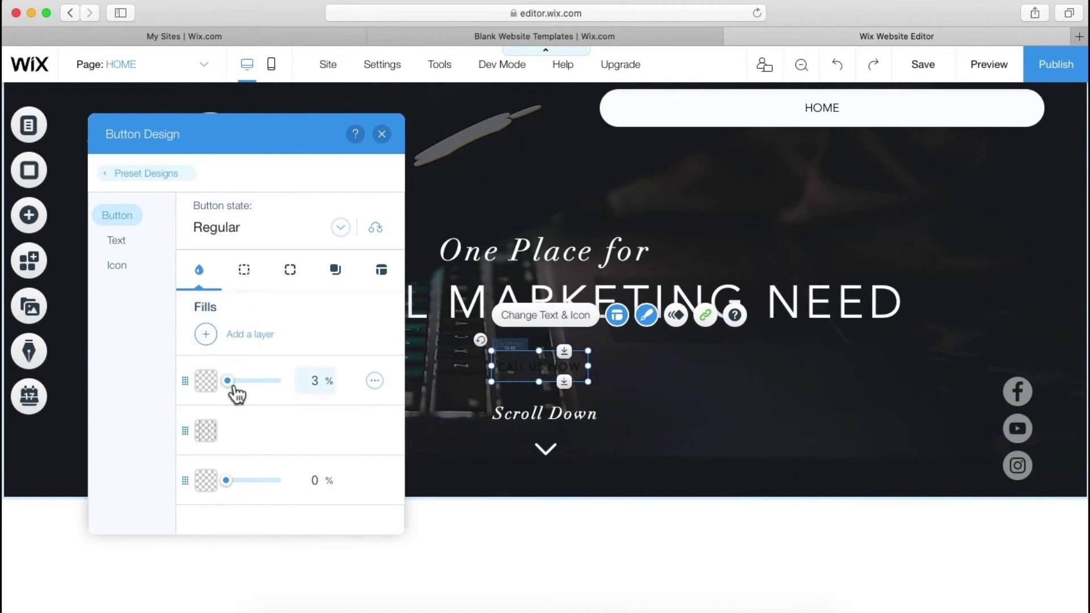
Make the CALL US NOW button's text colour white
click(135, 249)
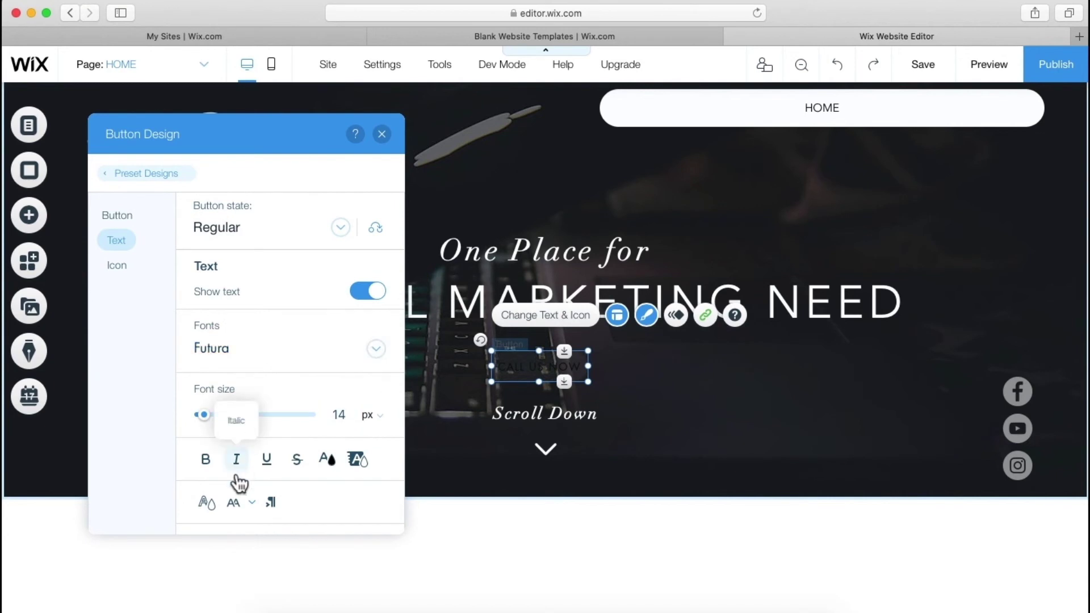
click(335, 463)
click(396, 376)
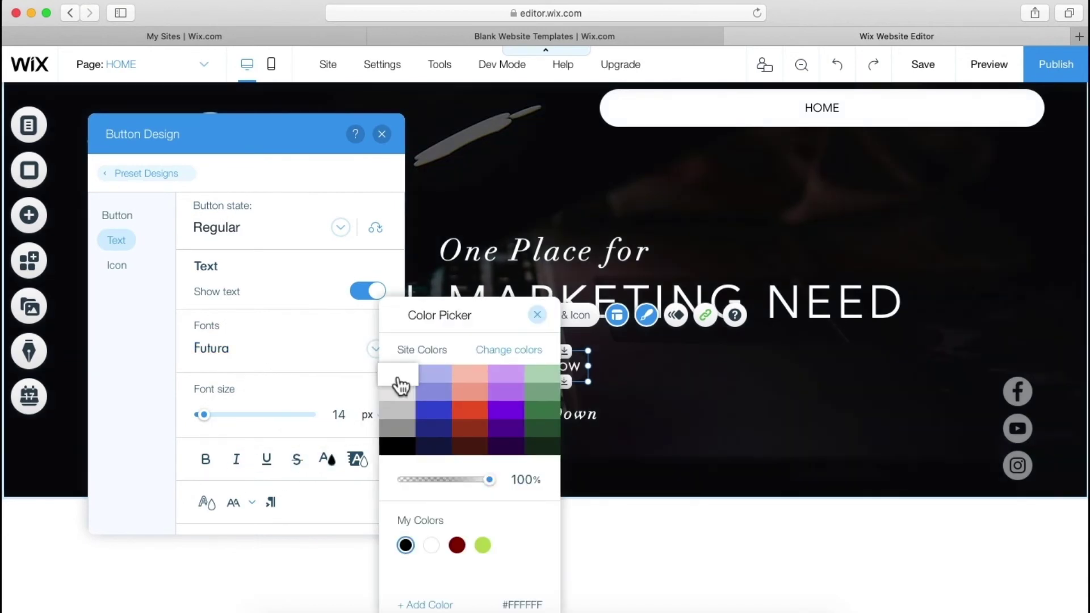
click(294, 375)
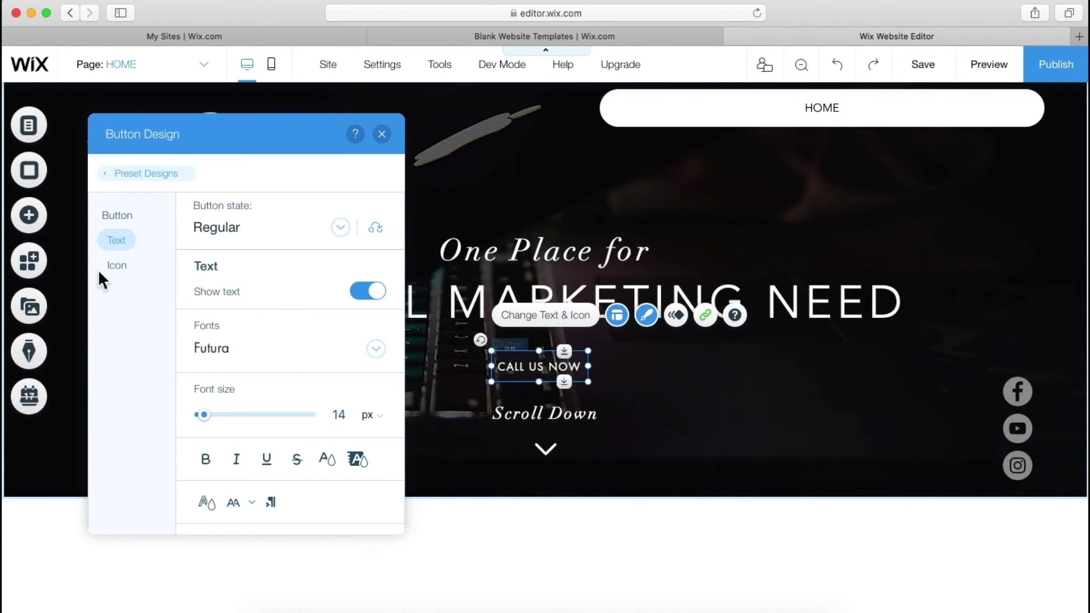
Raise the first fill layer's opacity to 68% for a light visible background
click(115, 217)
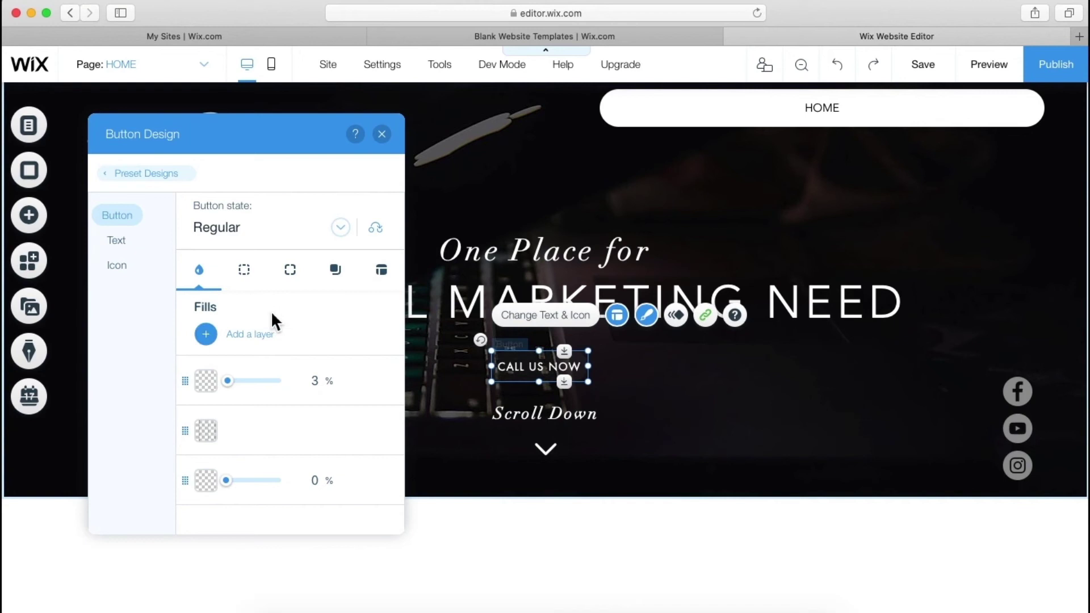
click(233, 383)
mouse_move(238, 388)
mouse_down()
mouse_move(248, 388)
mouse_move(239, 389)
mouse_up()
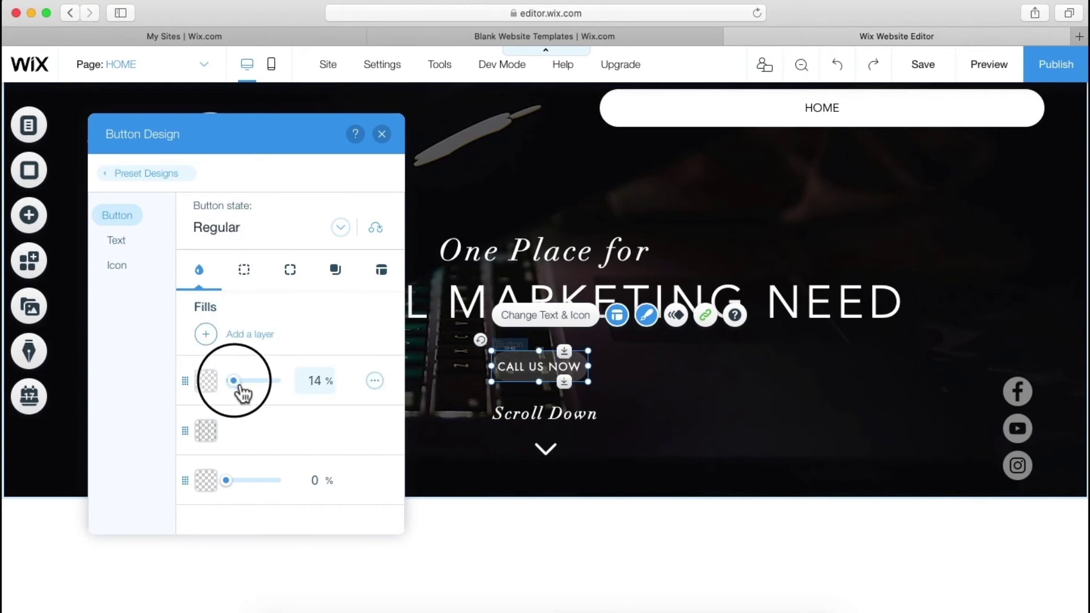
click(229, 481)
mouse_move(234, 489)
mouse_down()
mouse_move(263, 491)
mouse_move(226, 492)
mouse_up()
drag(241, 388, 273, 395)
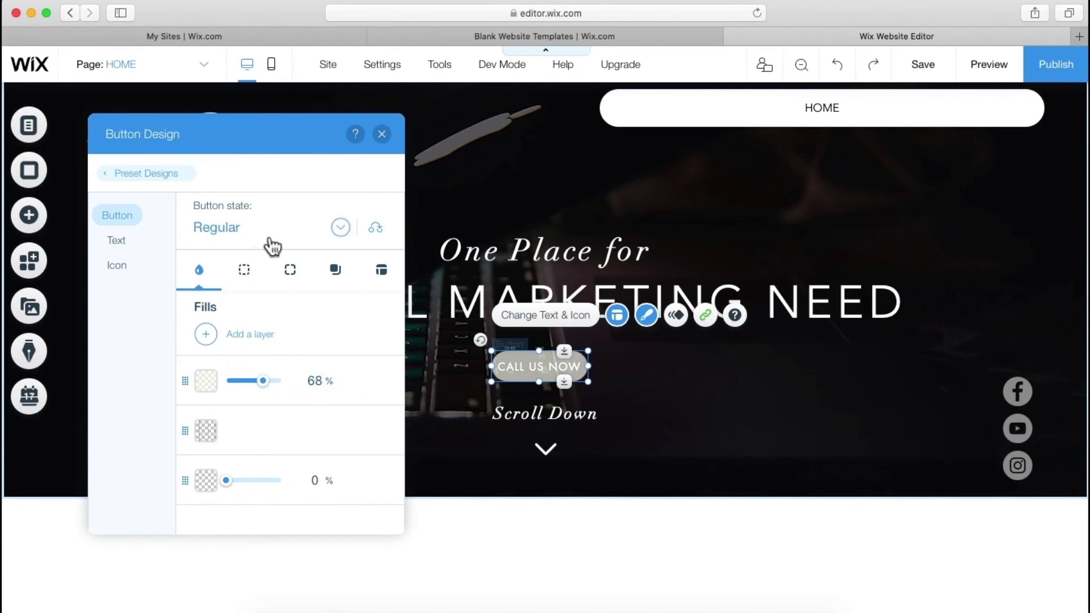
In the Hover state, set the button's text colour to black
click(343, 229)
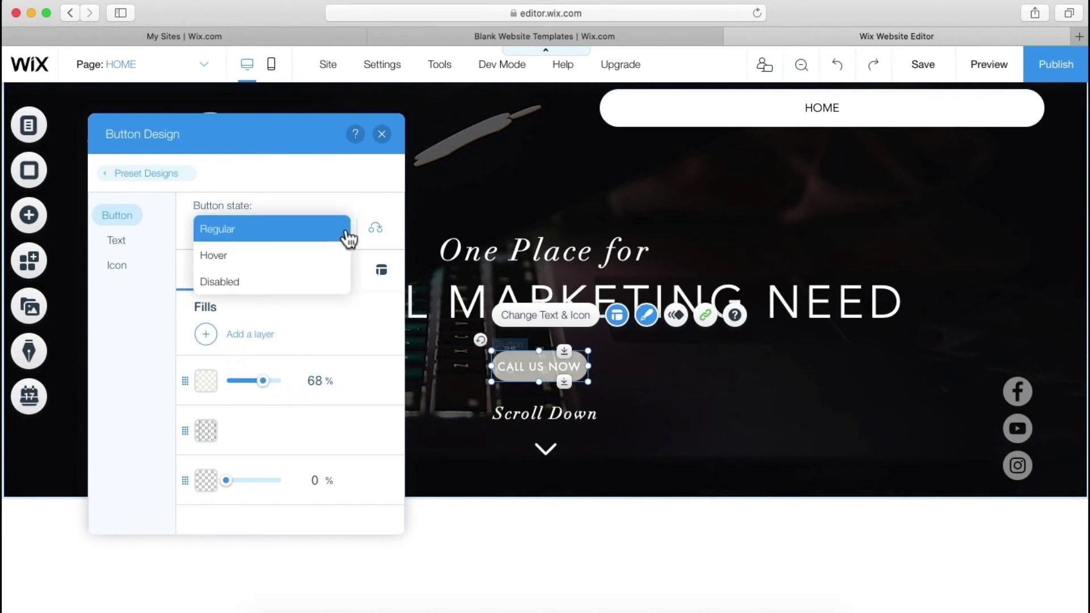
click(281, 265)
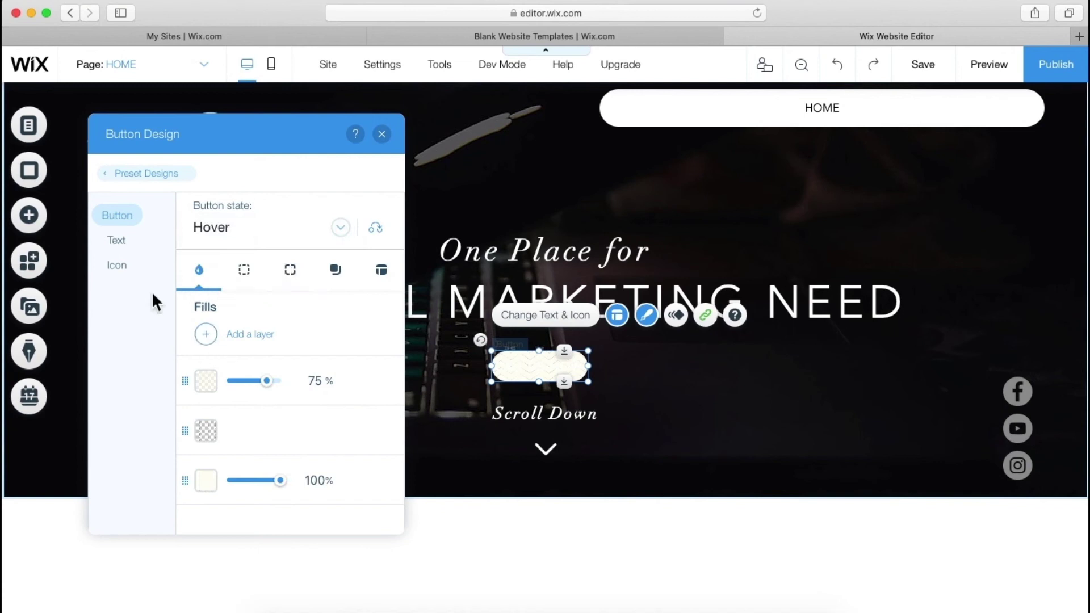
click(119, 242)
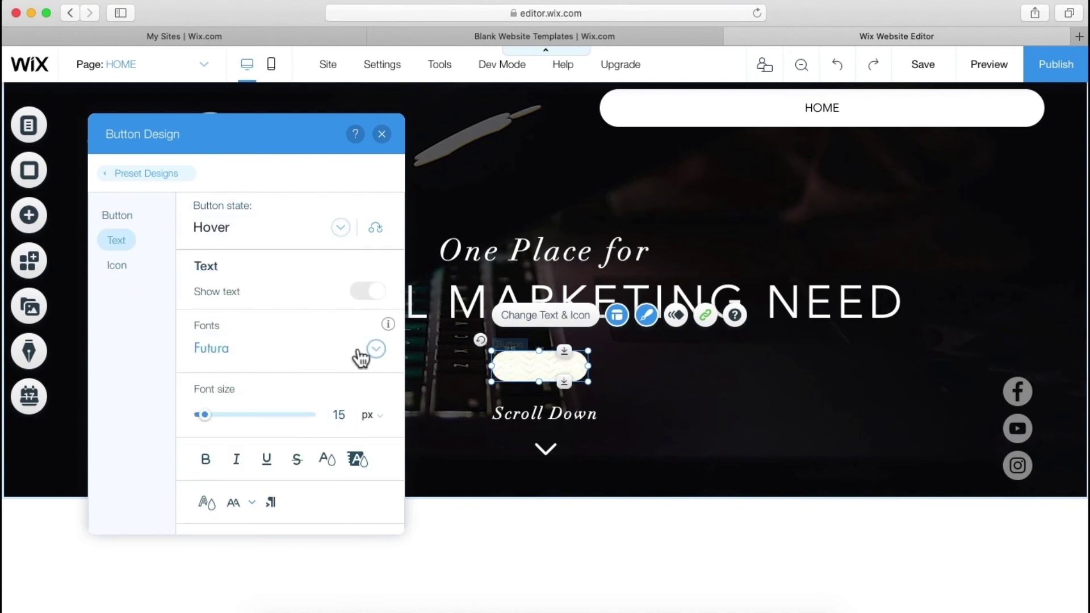
click(335, 468)
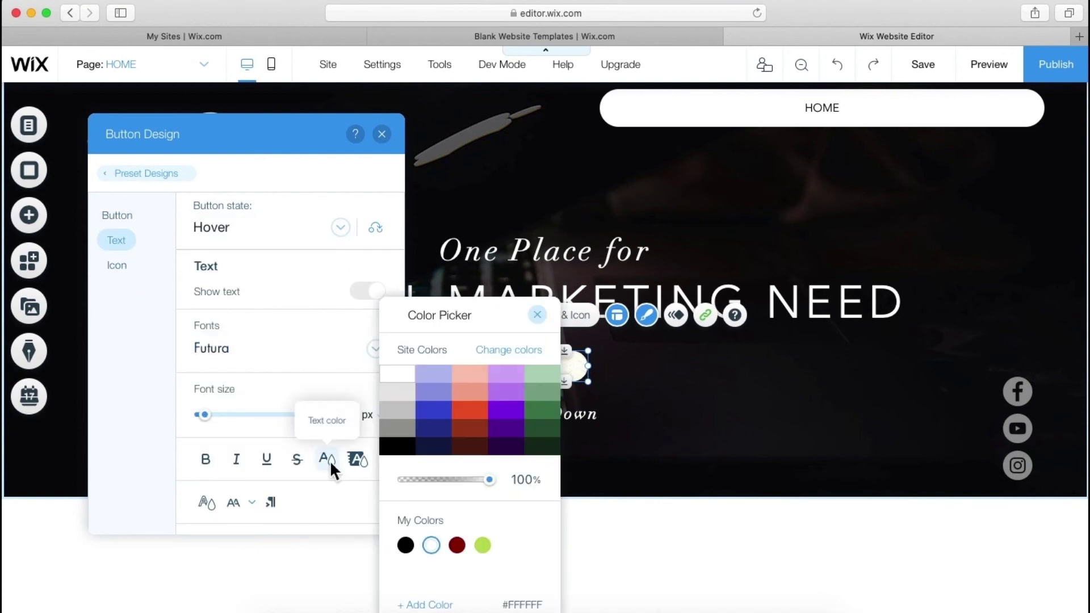
click(398, 448)
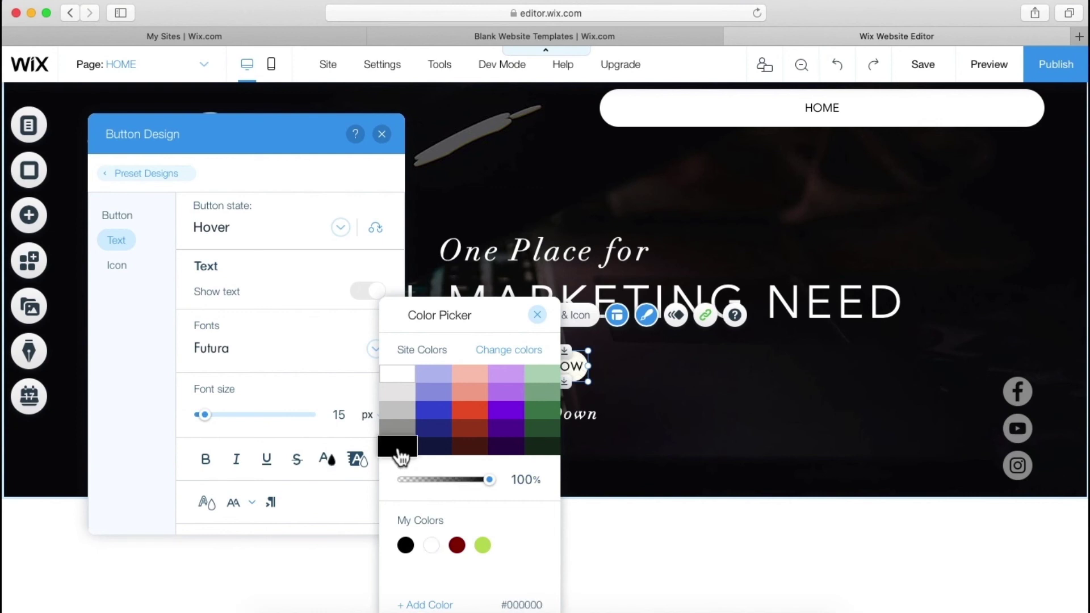
click(270, 354)
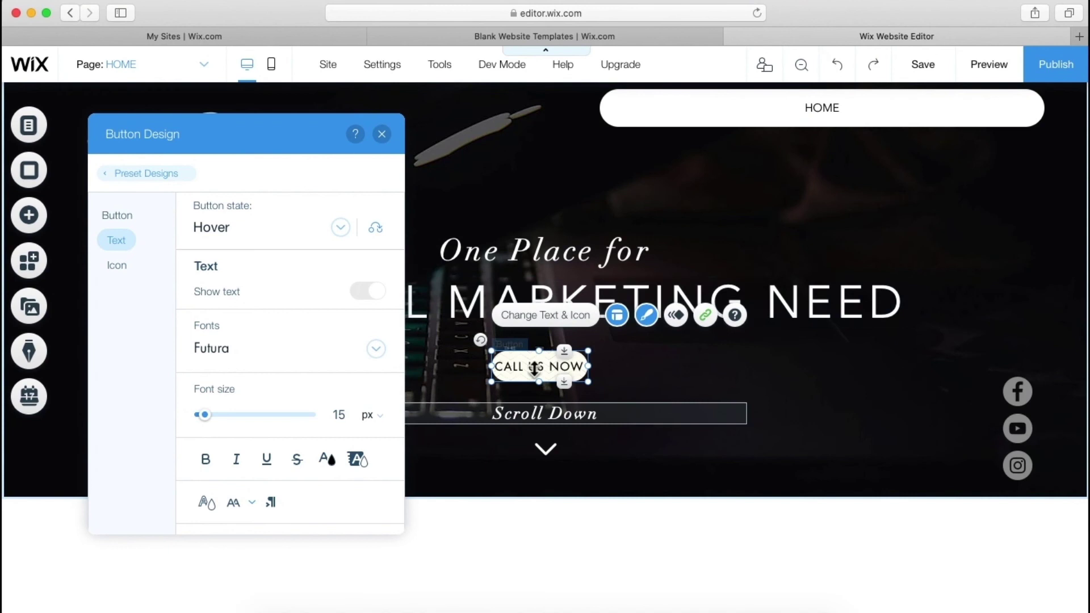
Set the Regular state's text colour to black and close Button Design
click(342, 245)
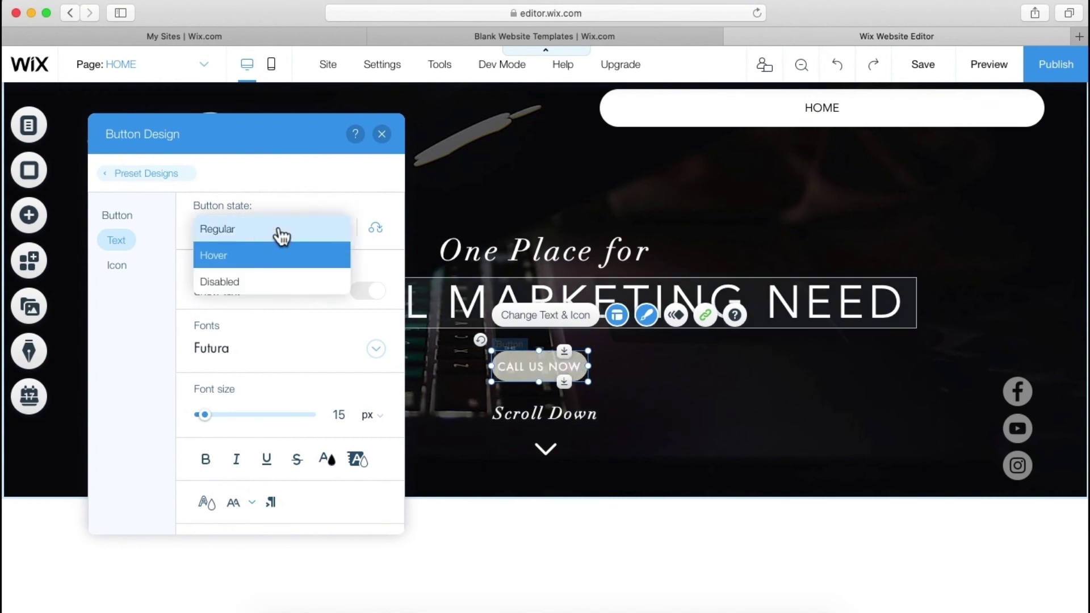
click(281, 235)
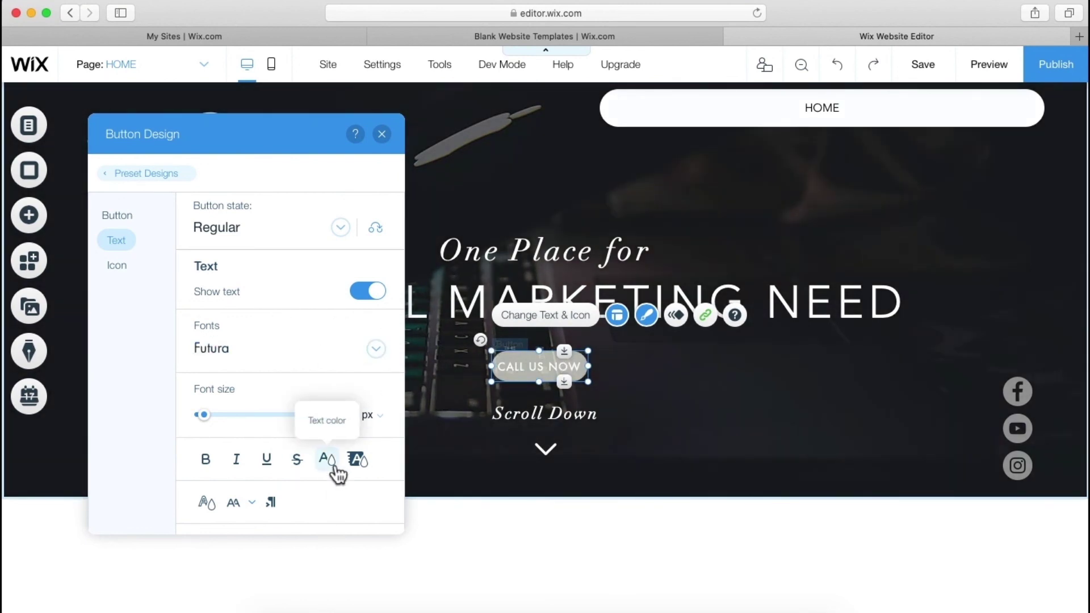
click(328, 460)
click(402, 453)
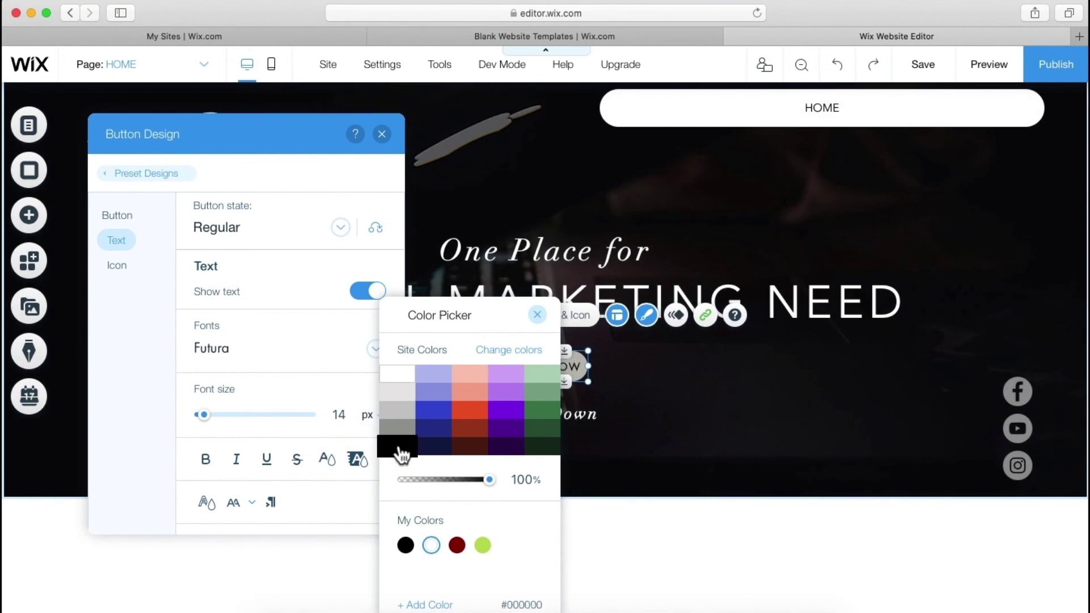
click(402, 453)
click(274, 373)
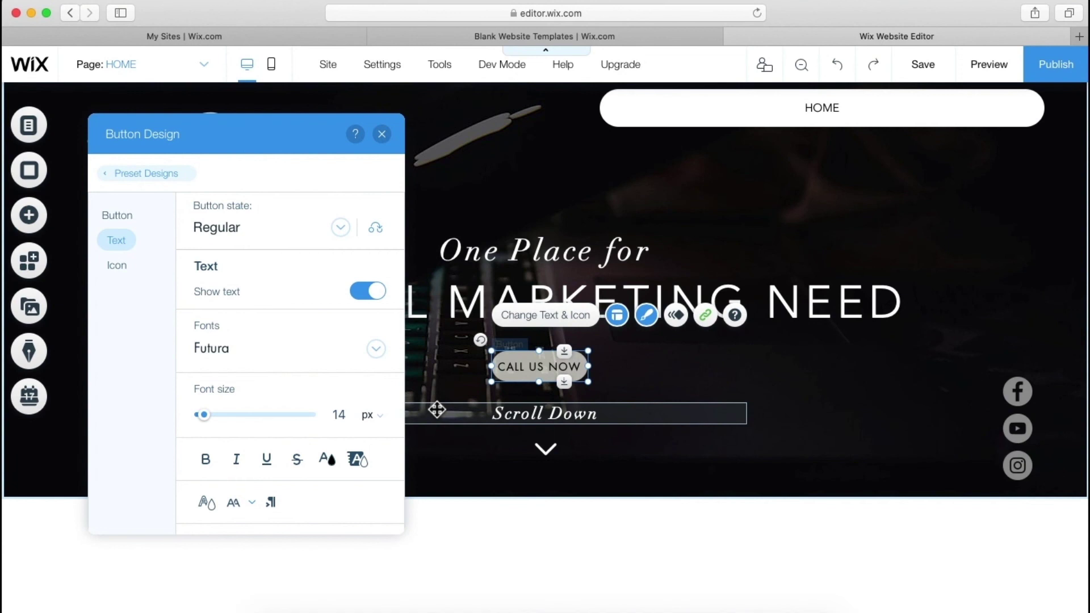
click(436, 410)
click(285, 428)
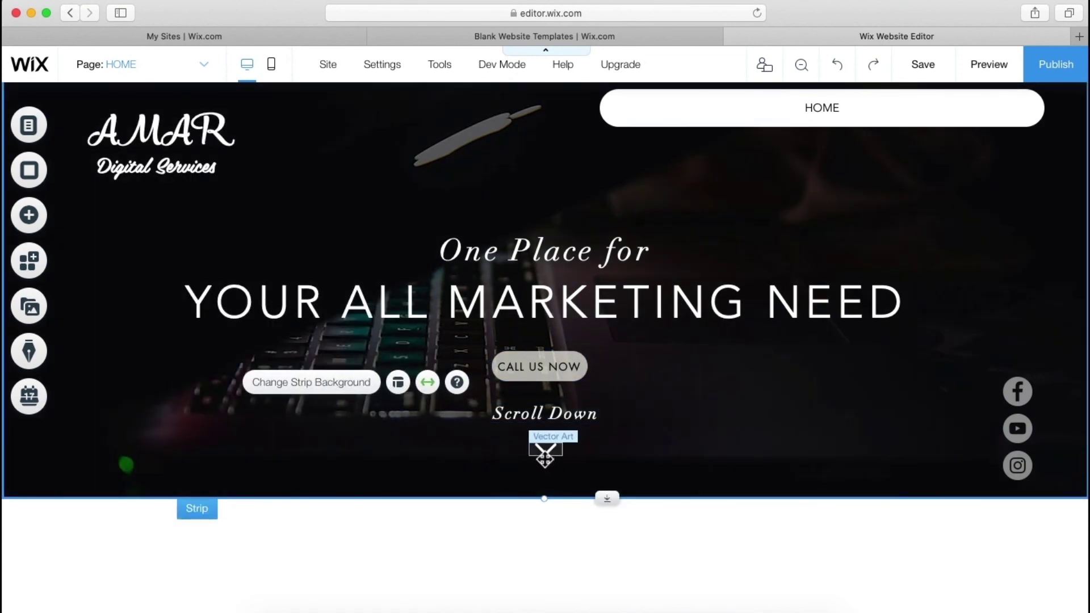
click(545, 454)
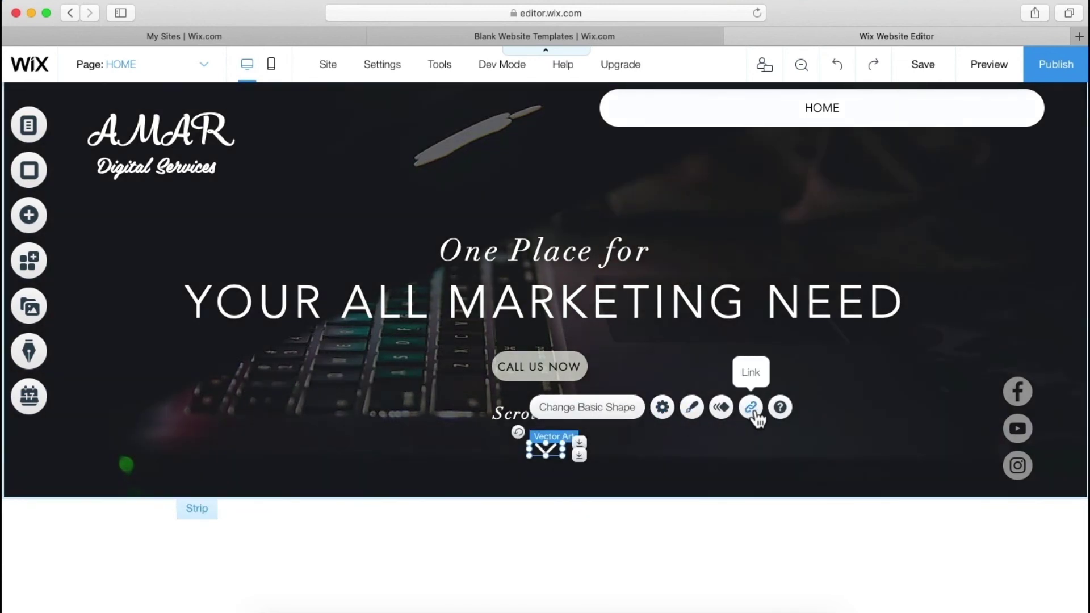
click(755, 416)
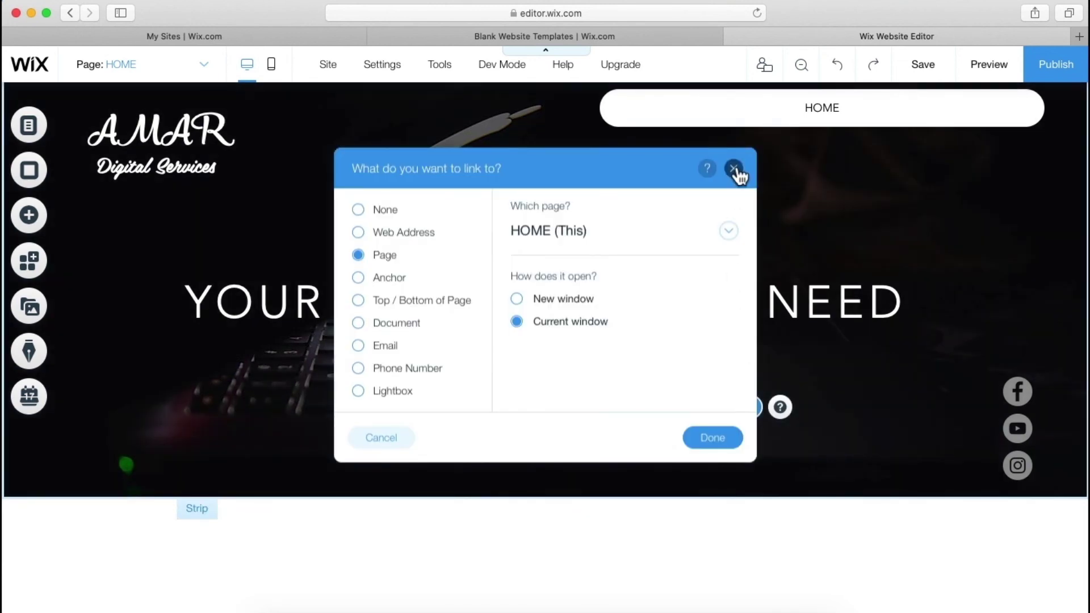
click(734, 168)
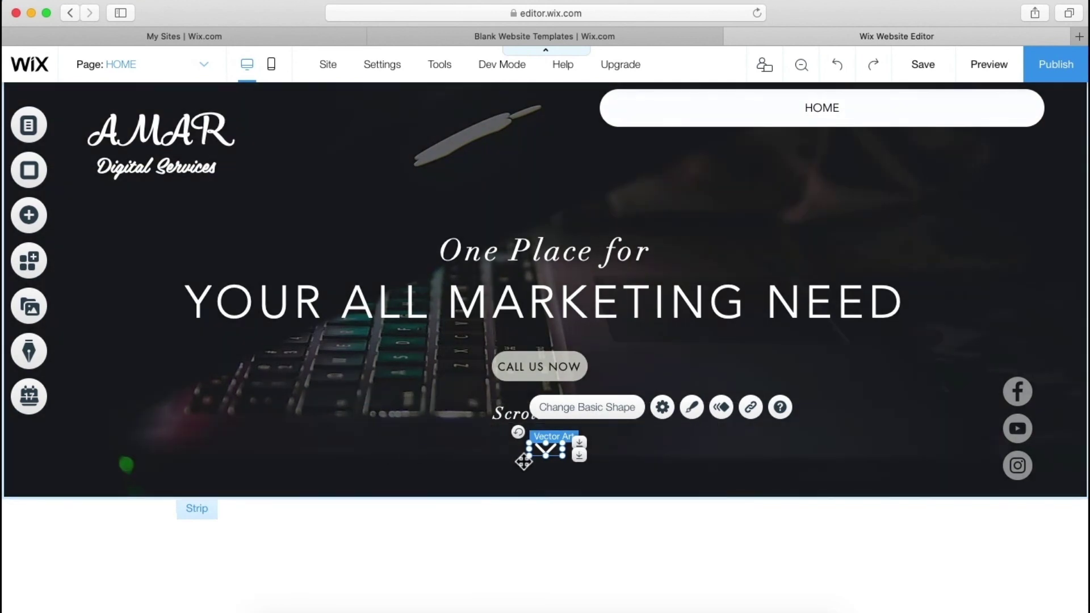